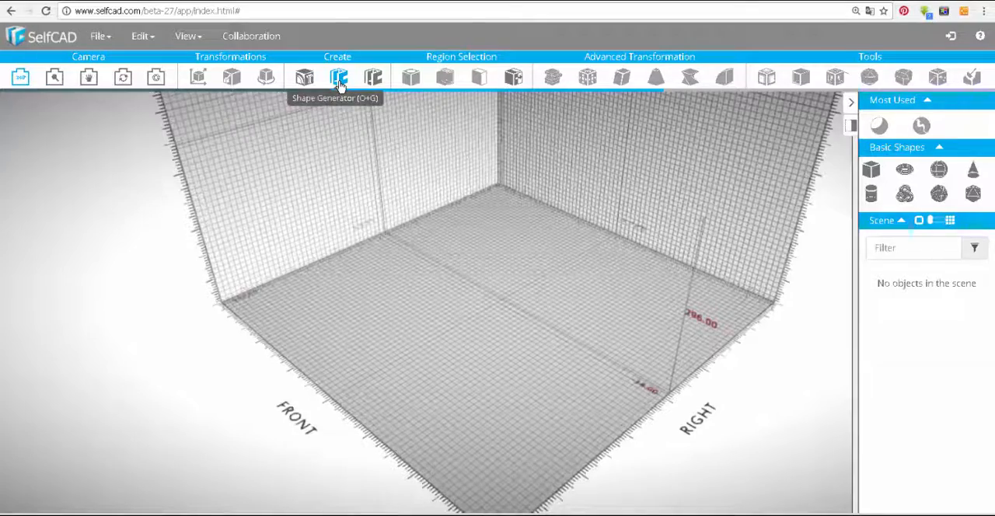
# Start a Shape Generator shape with bottom radius 61 and top radius 69, trying the top and bottom fills off and restoring them
pyautogui.click(339, 79)
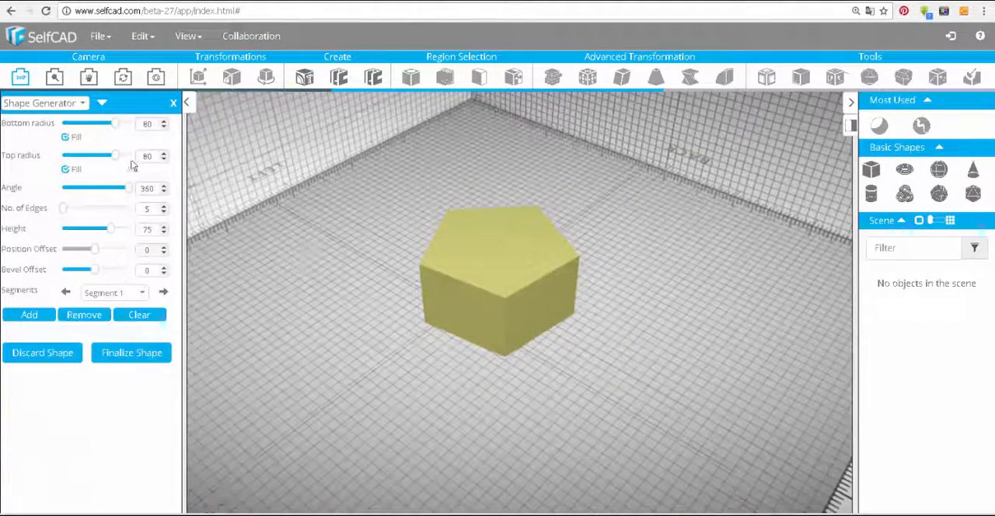
pyautogui.moveTo(114, 128); pyautogui.dragTo(109, 161)
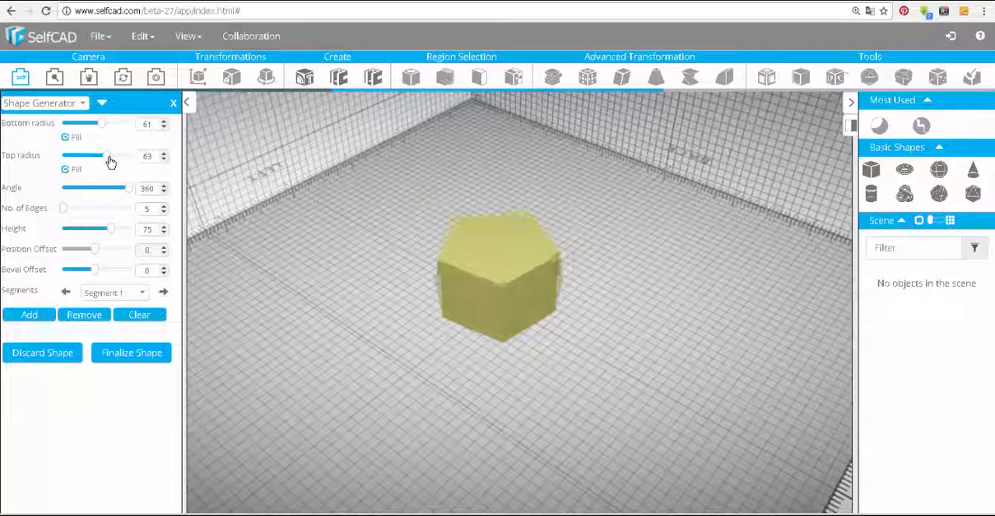
pyautogui.click(66, 170)
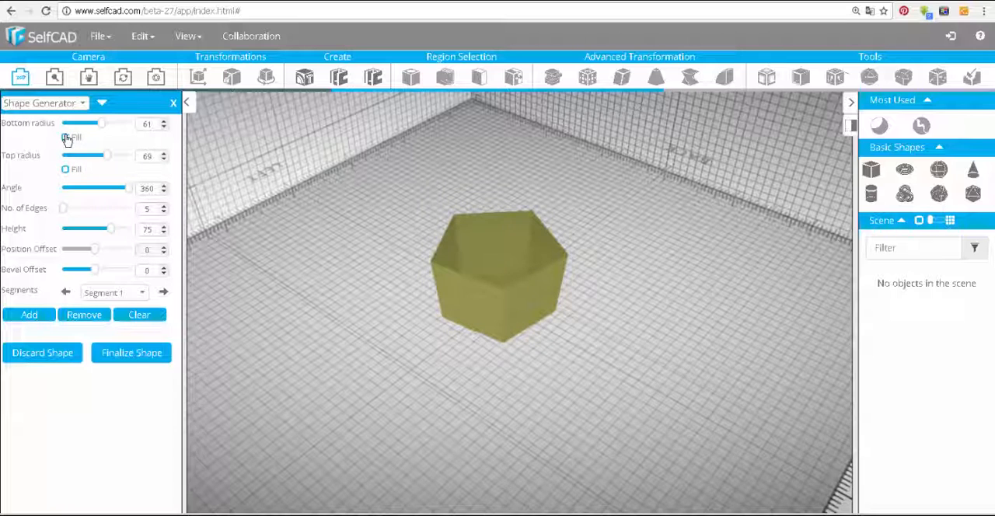
pyautogui.click(66, 137)
pyautogui.click(66, 137)
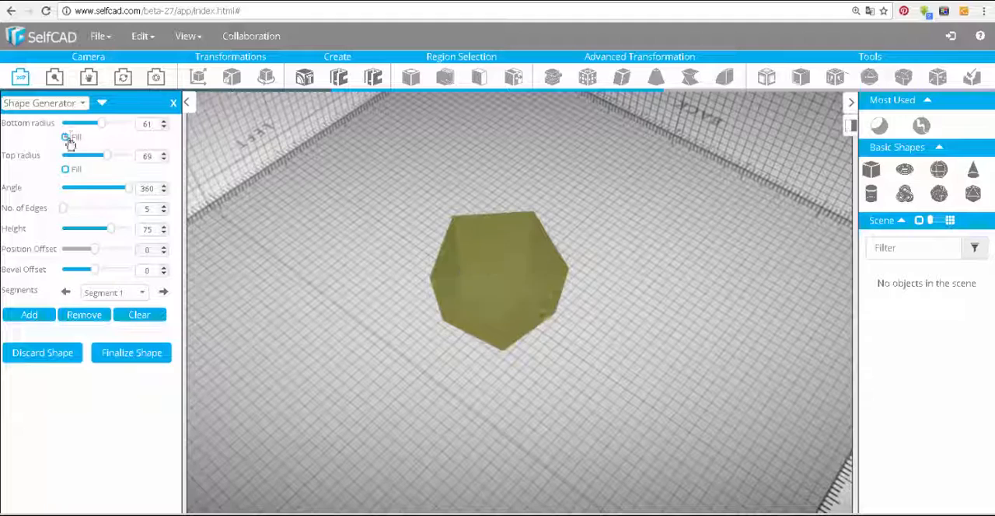
pyautogui.click(66, 169)
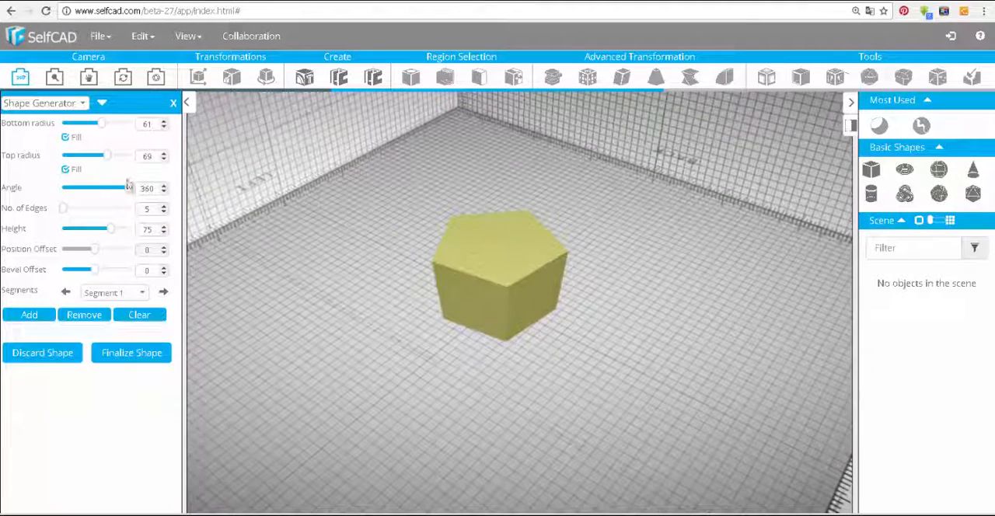
# Try an angle of 318 on the shape with the angle fill off and on, and restore the angle to 360
pyautogui.moveTo(130, 193)
pyautogui.mouseDown()
pyautogui.moveTo(104, 196)
pyautogui.moveTo(126, 196)
pyautogui.moveTo(115, 196)
pyautogui.mouseUp()
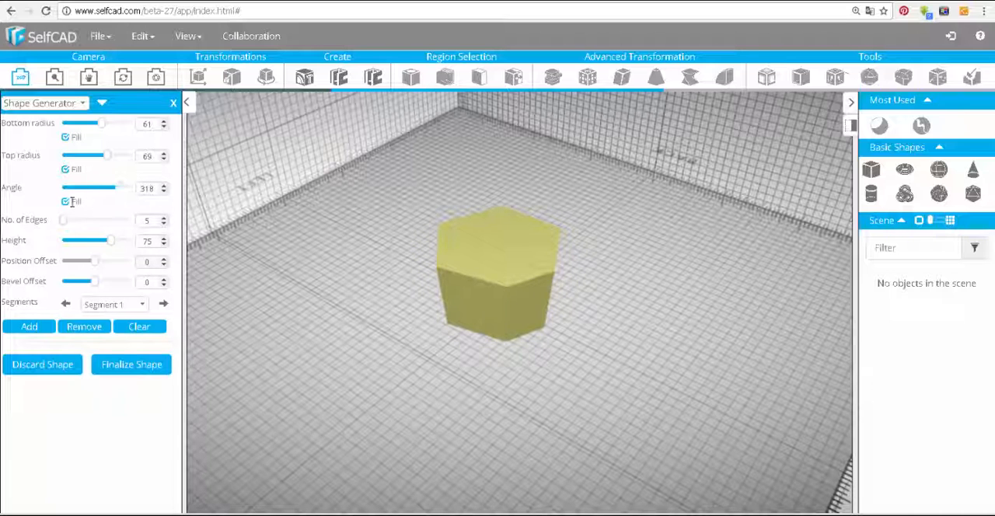
pyautogui.click(66, 202)
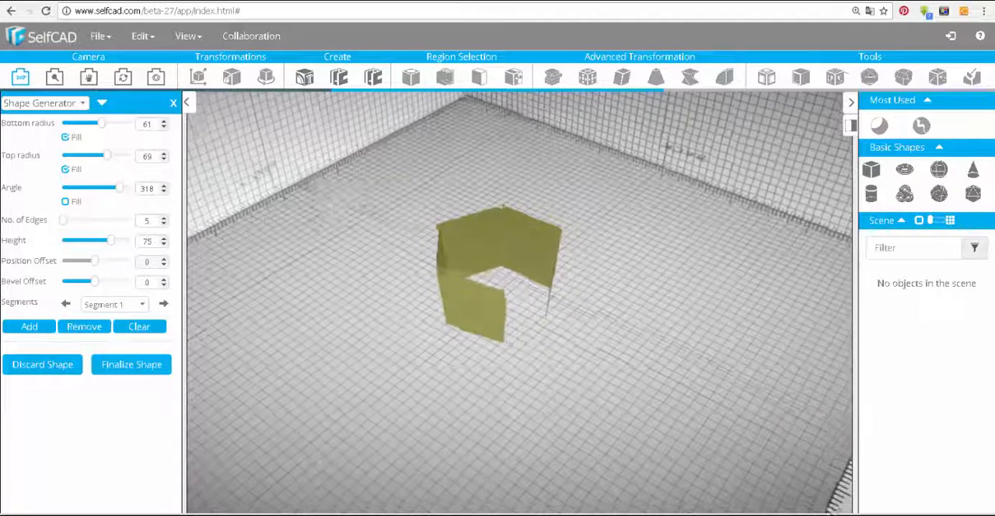
pyautogui.click(66, 203)
pyautogui.moveTo(118, 188); pyautogui.dragTo(134, 189)
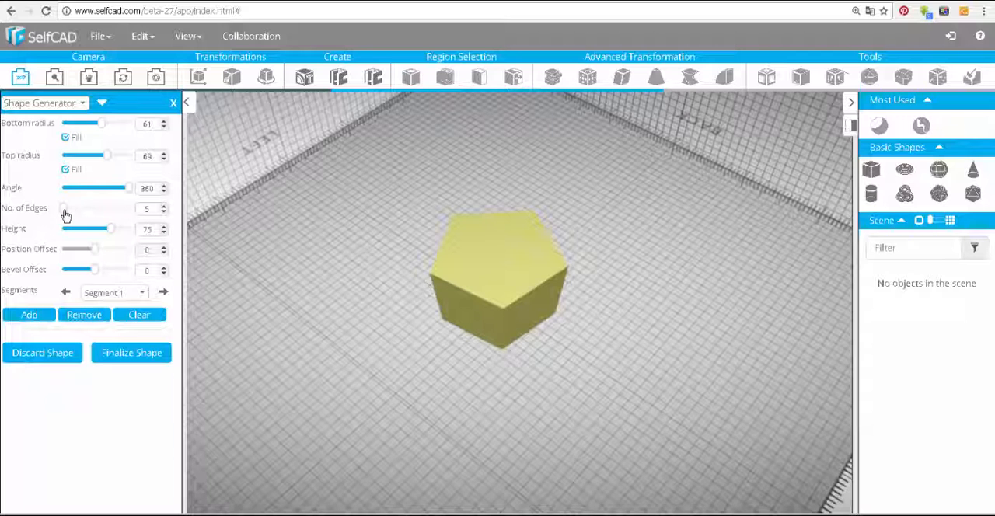
# Set the first segment's number of edges to 7 and its height to 56
pyautogui.moveTo(65, 215); pyautogui.dragTo(68, 211)
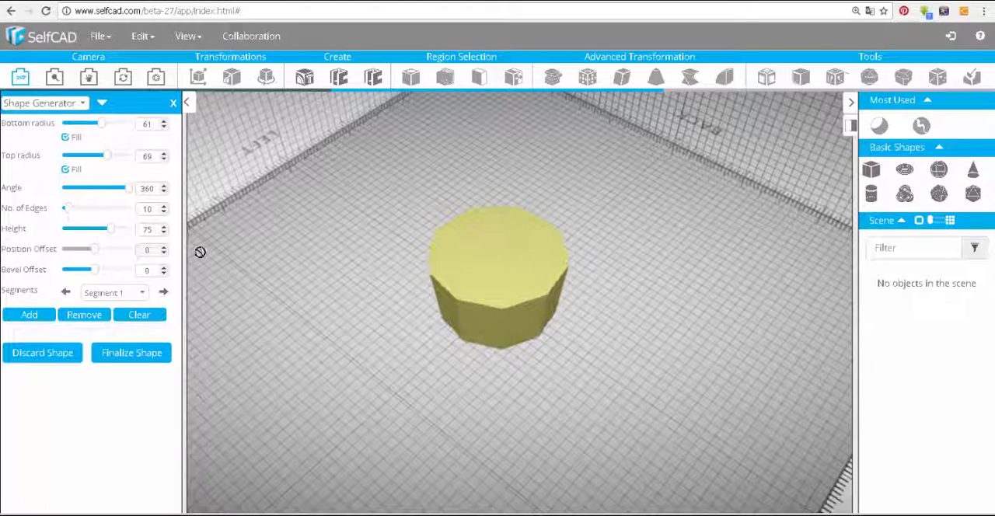
pyautogui.moveTo(381, 342); pyautogui.dragTo(415, 327)
pyautogui.scroll(3, 415, 327)
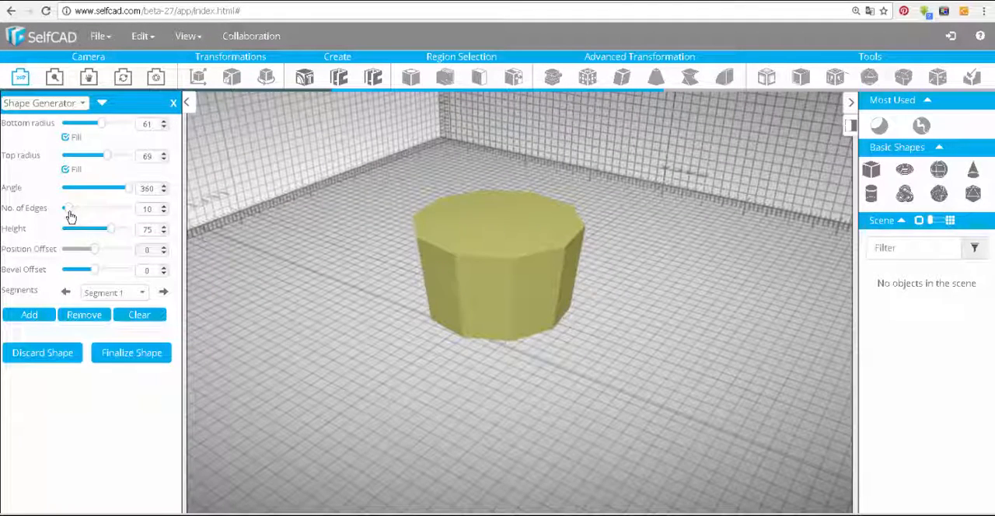
pyautogui.moveTo(70, 217)
pyautogui.mouseDown()
pyautogui.moveTo(86, 216)
pyautogui.moveTo(68, 212)
pyautogui.moveTo(67, 221)
pyautogui.mouseUp()
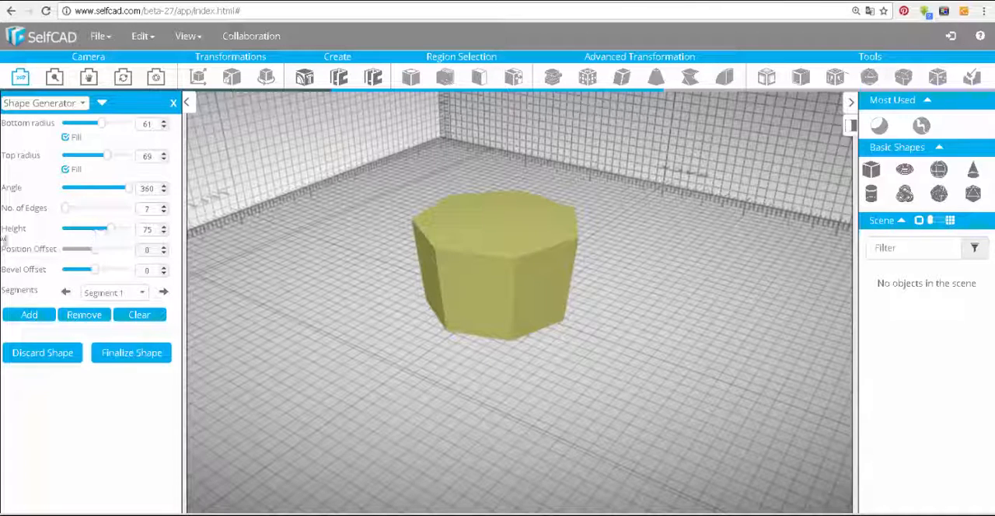
pyautogui.moveTo(109, 238)
pyautogui.mouseDown()
pyautogui.moveTo(83, 230)
pyautogui.moveTo(101, 237)
pyautogui.mouseUp()
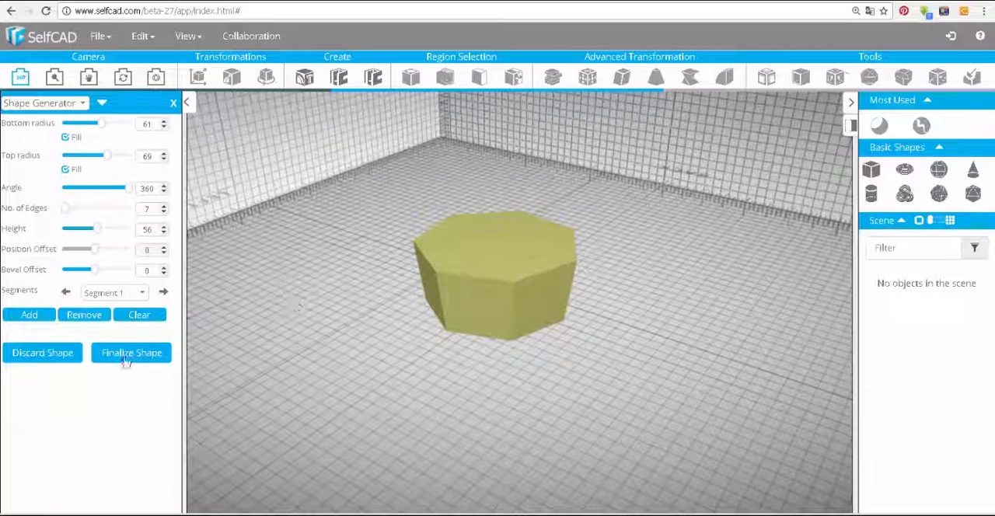
# Add a second segment on top with a position offset of 18 and 14 edges
pyautogui.click(31, 315)
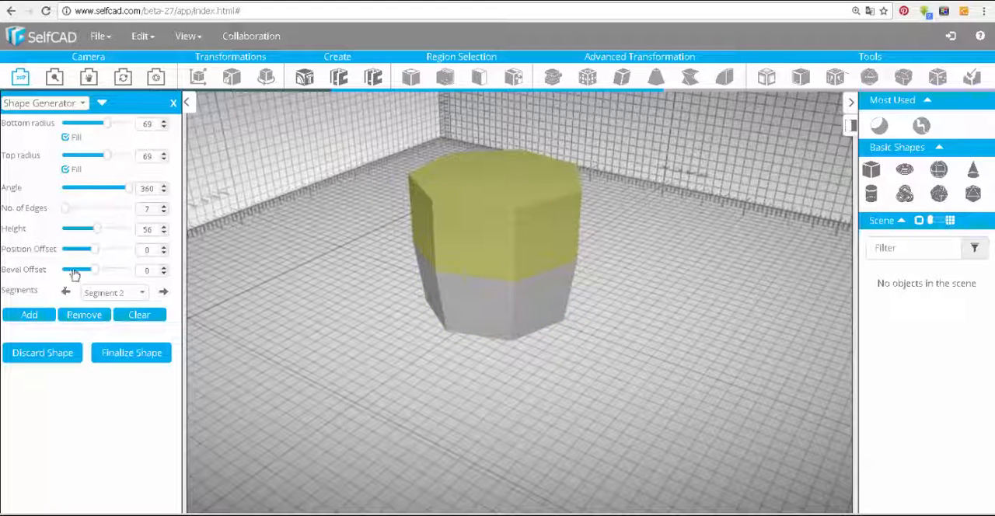
pyautogui.moveTo(93, 256); pyautogui.dragTo(102, 254)
pyautogui.moveTo(215, 255); pyautogui.dragTo(327, 233)
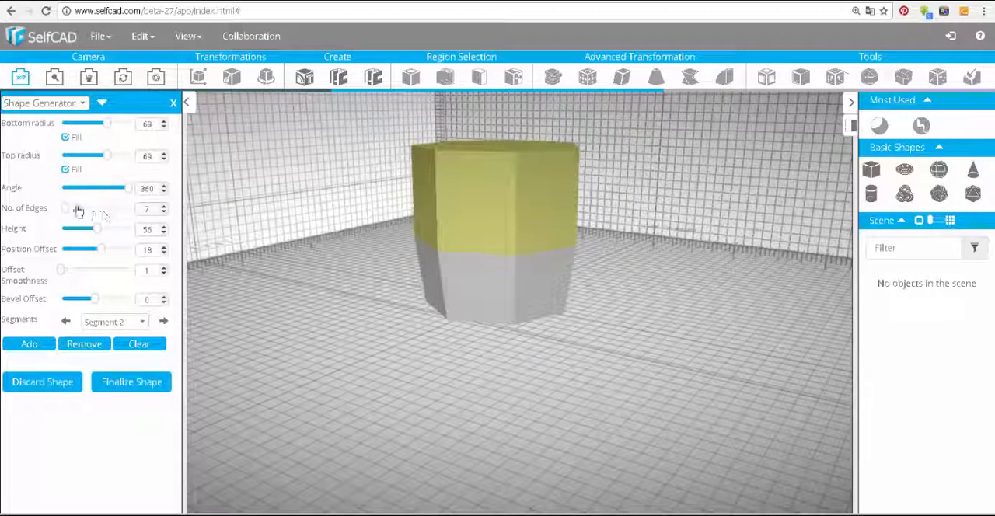
pyautogui.moveTo(67, 211); pyautogui.dragTo(76, 211)
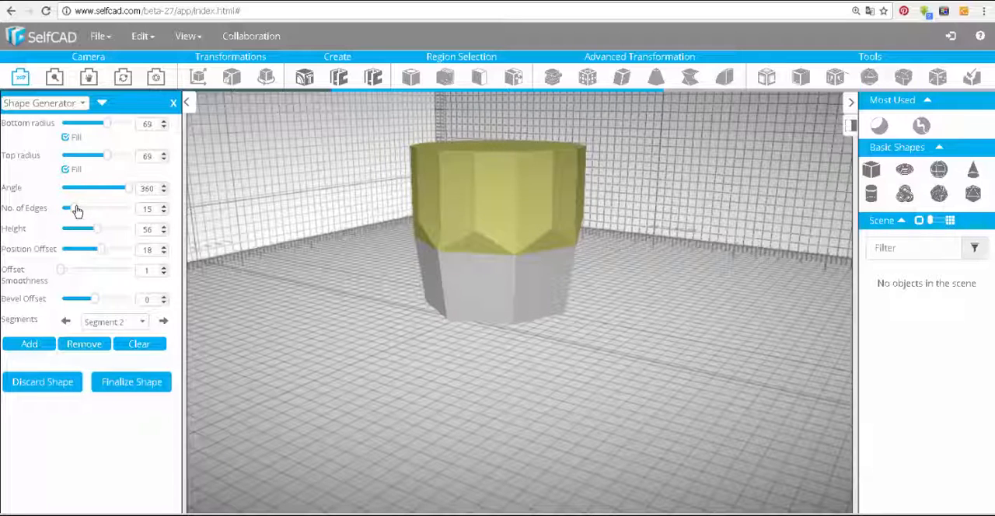
pyautogui.click(164, 212)
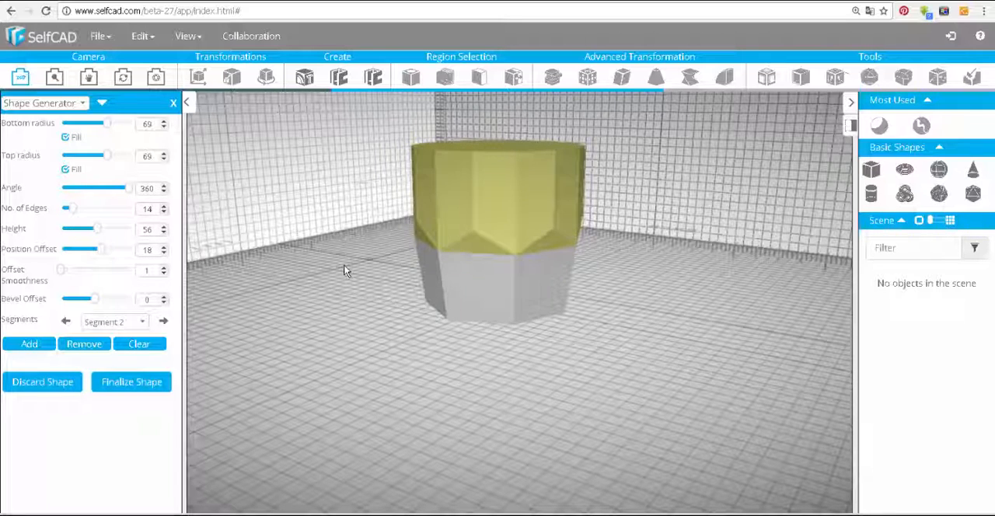
# Increase the second segment's position offset to 26
pyautogui.moveTo(344, 265); pyautogui.dragTo(371, 264)
pyautogui.scroll(3, 424, 247)
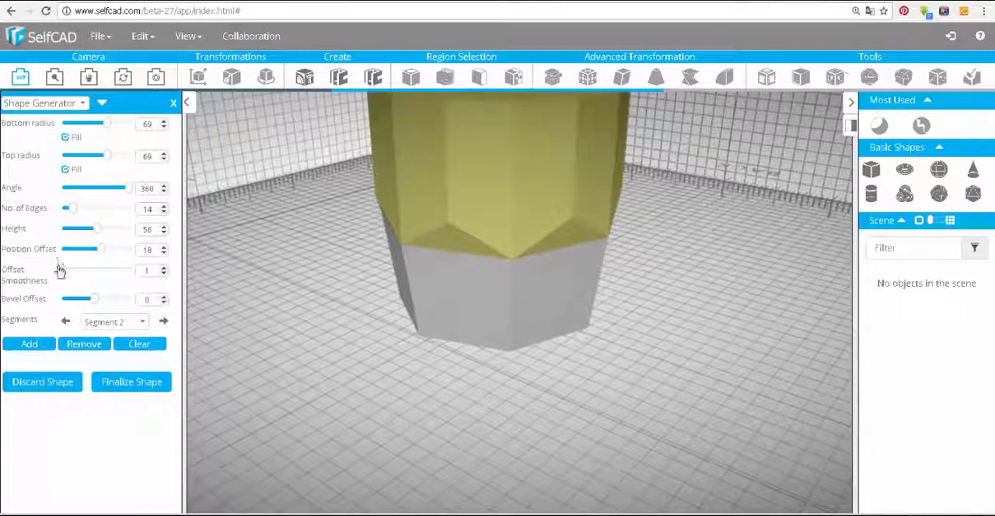
pyautogui.moveTo(102, 251); pyautogui.dragTo(108, 258)
pyautogui.moveTo(337, 259); pyautogui.dragTo(346, 205)
pyautogui.moveTo(346, 209); pyautogui.dragTo(350, 325, button='right')
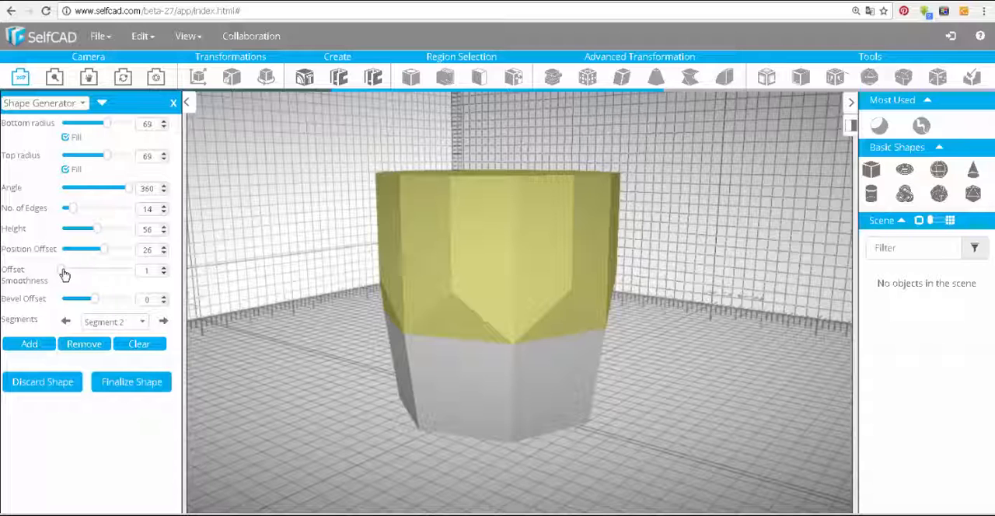
# Try an offset smoothness of 4 on the second segment and return it to 1
pyautogui.moveTo(65, 276); pyautogui.dragTo(85, 275)
pyautogui.moveTo(261, 292); pyautogui.dragTo(529, 311)
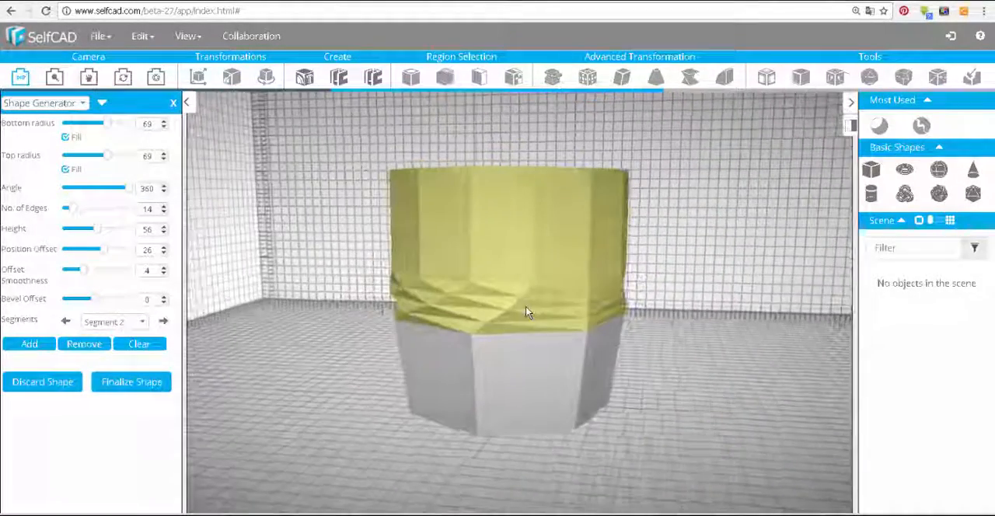
pyautogui.moveTo(84, 273); pyautogui.dragTo(66, 276)
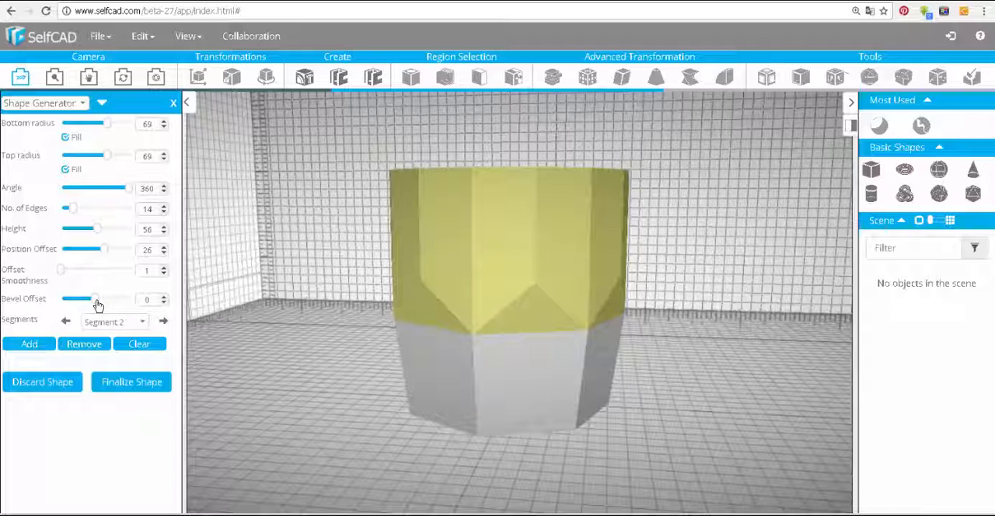
# Bevel the second segment with offset 1, level 5 and weight 3, and finalize the shape
pyautogui.moveTo(98, 305)
pyautogui.mouseDown()
pyautogui.moveTo(111, 308)
pyautogui.moveTo(91, 314)
pyautogui.moveTo(104, 311)
pyautogui.mouseUp()
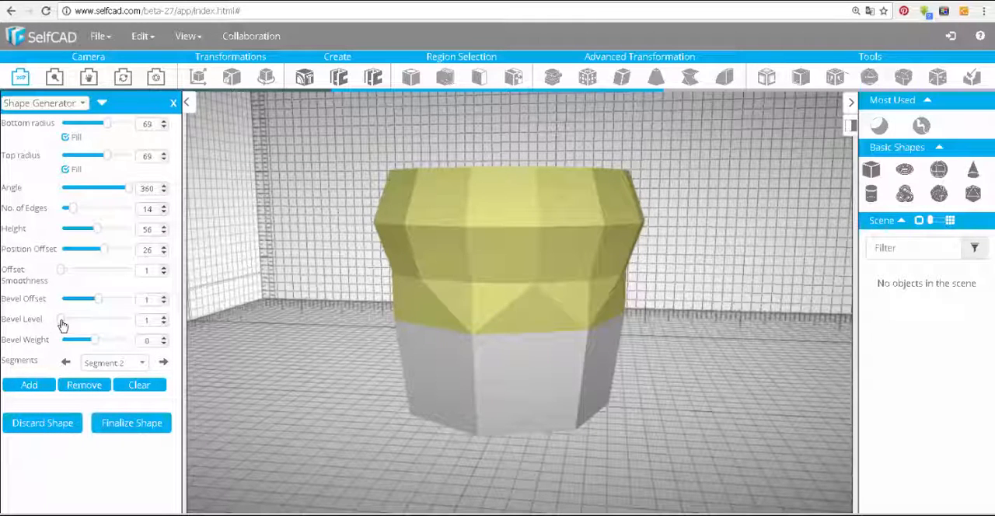
pyautogui.moveTo(66, 325); pyautogui.dragTo(83, 325)
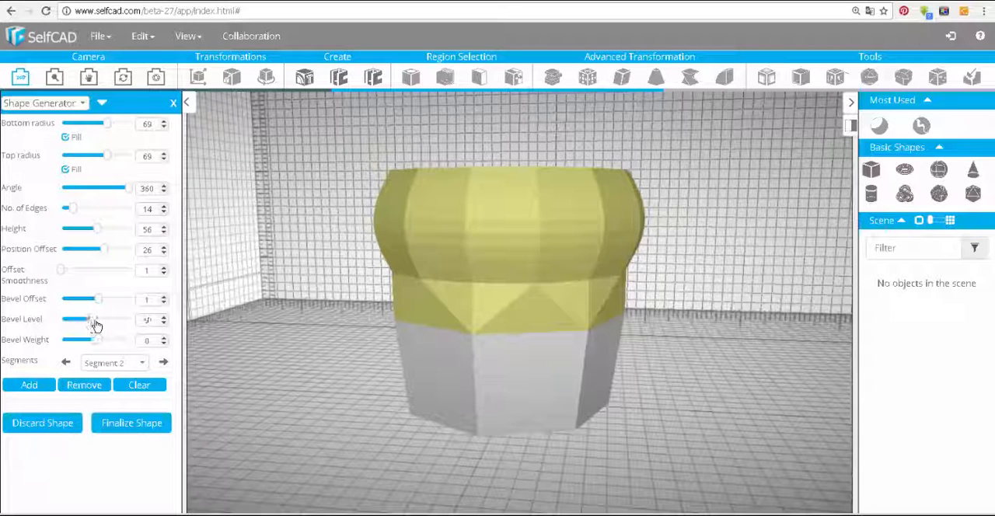
pyautogui.moveTo(83, 325); pyautogui.dragTo(74, 325)
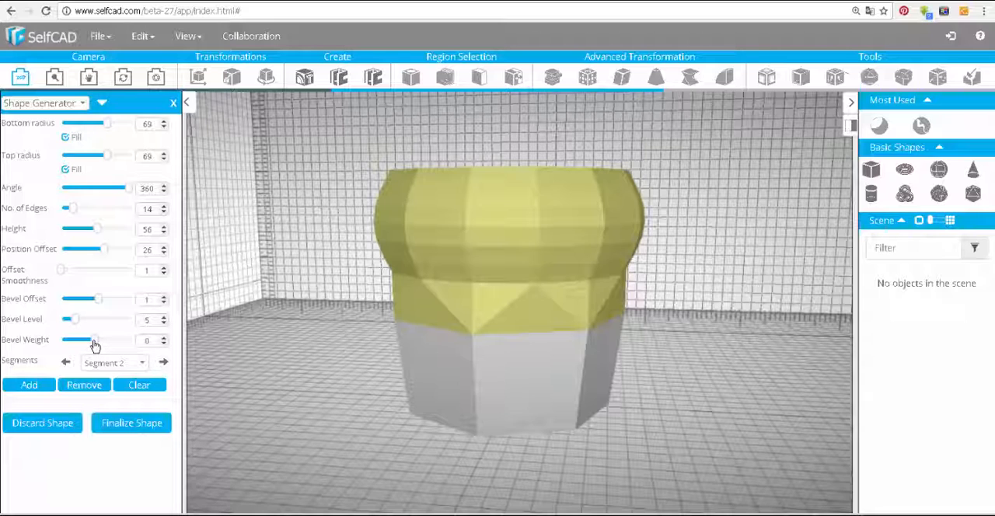
pyautogui.moveTo(94, 345); pyautogui.dragTo(118, 346)
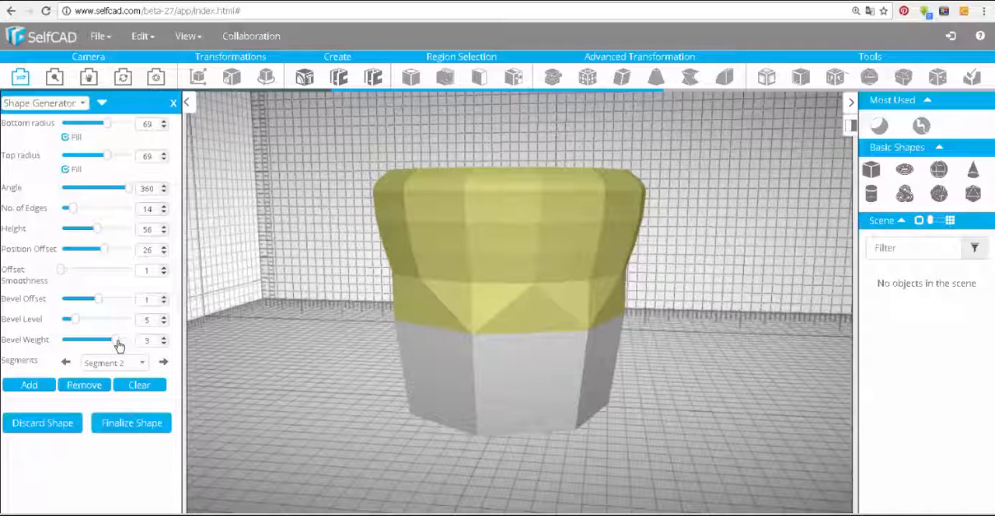
pyautogui.click(124, 423)
pyautogui.moveTo(333, 349); pyautogui.dragTo(290, 443)
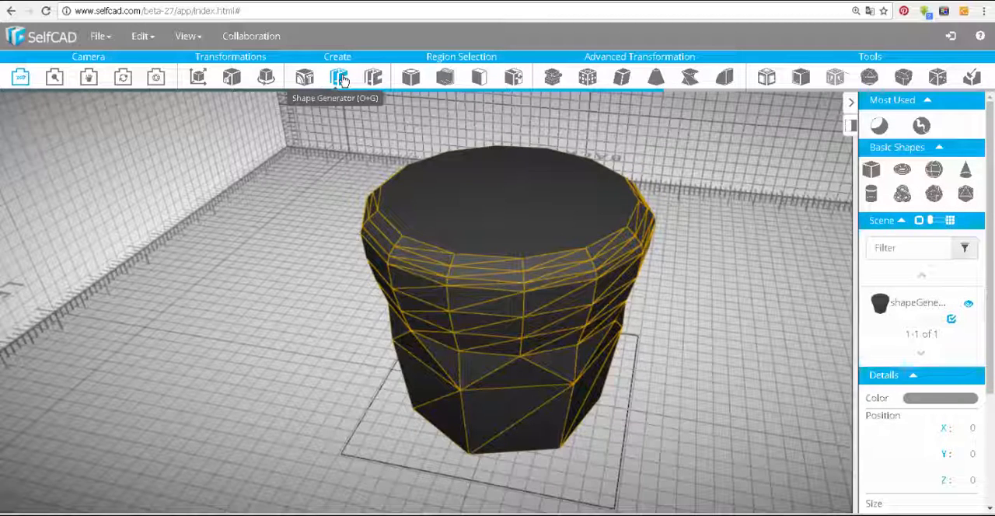
# Delete the finalized generated shape from the scene
pyautogui.click(448, 224)
pyautogui.click(449, 224)
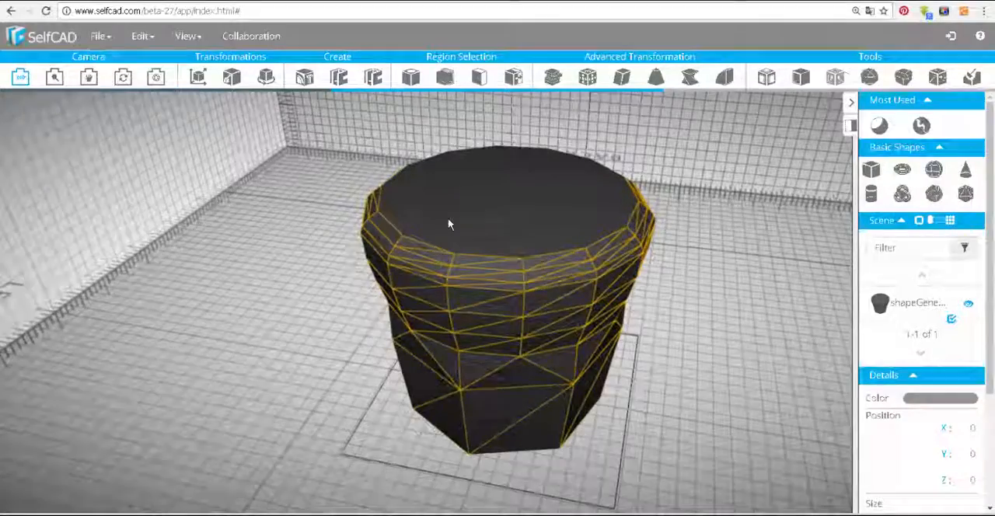
pyautogui.press('Delete')
pyautogui.click(446, 303)
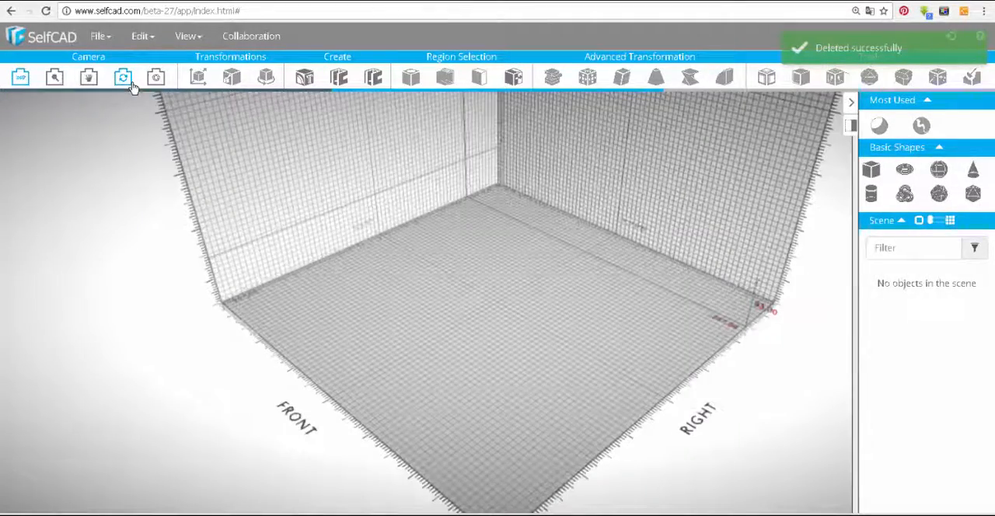
# Start a new Shape Generator shape with a bottom radius of 70 and a top radius of 75
pyautogui.click(304, 77)
pyautogui.scroll(8, 404, 295)
pyautogui.moveTo(154, 124); pyautogui.dragTo(129, 126)
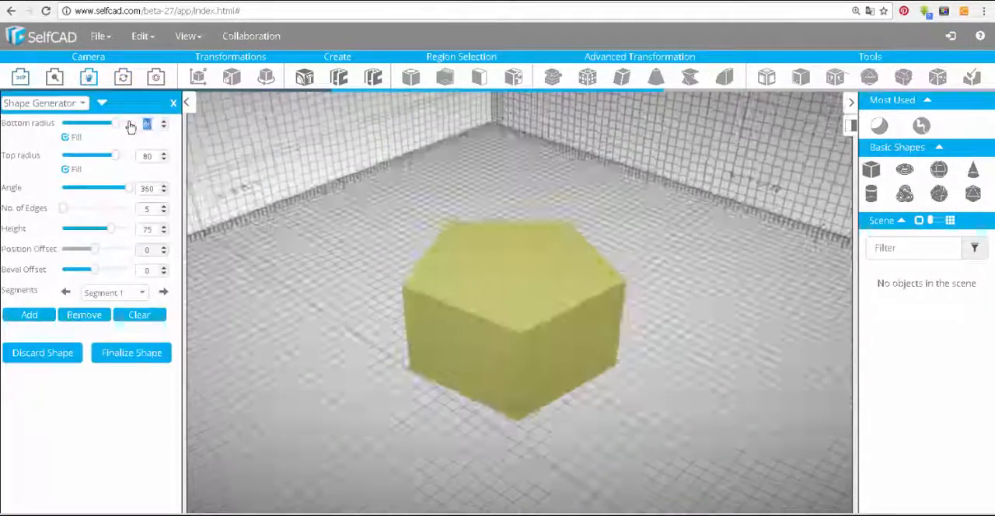
pyautogui.write('70')
pyautogui.moveTo(373, 326); pyautogui.dragTo(373, 272)
# Set the new shape's first segment to 16 edges and a height of 20
pyautogui.moveTo(68, 216); pyautogui.dragTo(73, 216)
pyautogui.moveTo(350, 272); pyautogui.dragTo(354, 366)
pyautogui.moveTo(112, 232); pyautogui.dragTo(83, 237)
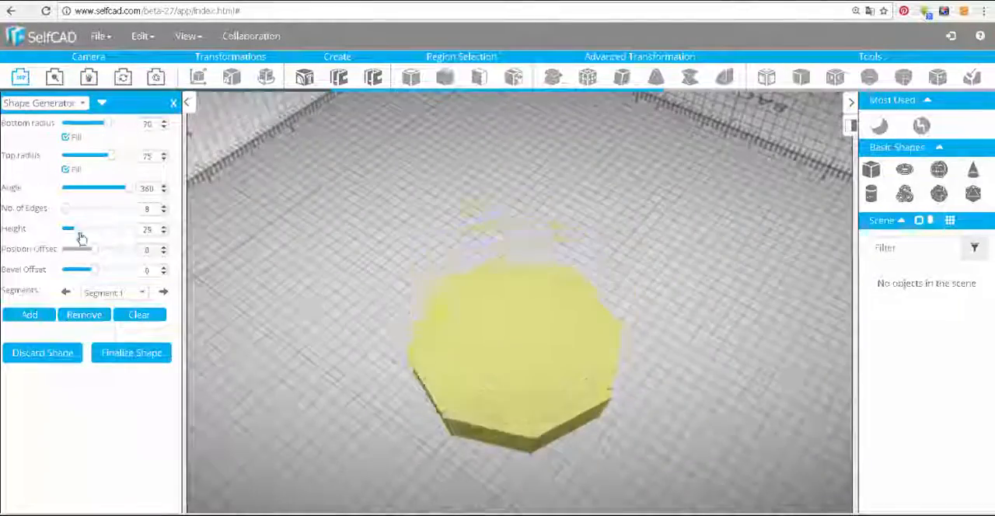
pyautogui.moveTo(350, 350); pyautogui.dragTo(350, 249)
pyautogui.moveTo(81, 233)
pyautogui.mouseDown()
pyautogui.moveTo(71, 234)
pyautogui.moveTo(81, 233)
pyautogui.mouseUp()
pyautogui.moveTo(70, 213); pyautogui.dragTo(77, 218)
pyautogui.moveTo(154, 210); pyautogui.dragTo(138, 211)
pyautogui.write('16')
pyautogui.moveTo(349, 272); pyautogui.dragTo(350, 334)
pyautogui.moveTo(154, 230); pyautogui.dragTo(131, 233)
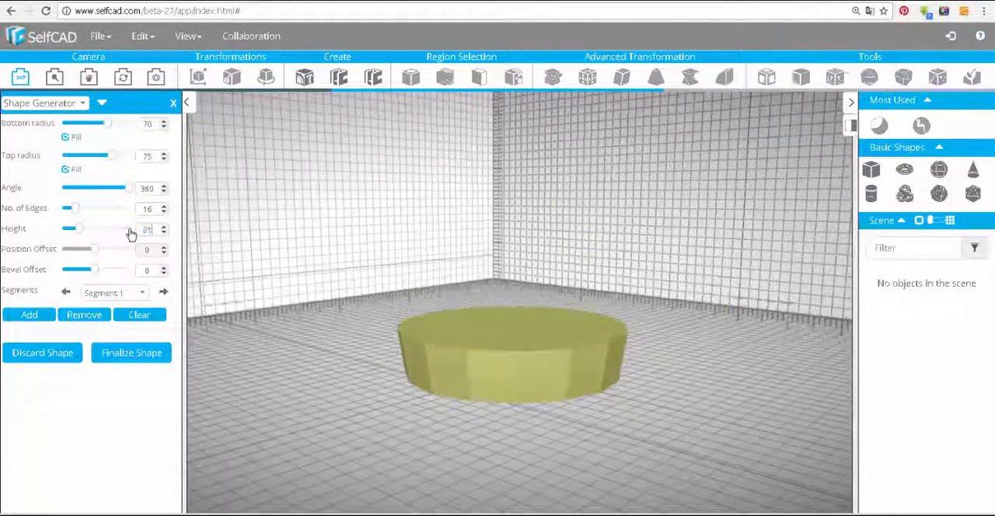
pyautogui.write('20')
pyautogui.moveTo(95, 272); pyautogui.dragTo(94, 275)
# Add a second segment with 8 edges and a position offset of 25
pyautogui.click(29, 315)
pyautogui.click(164, 212)
pyautogui.click(164, 247)
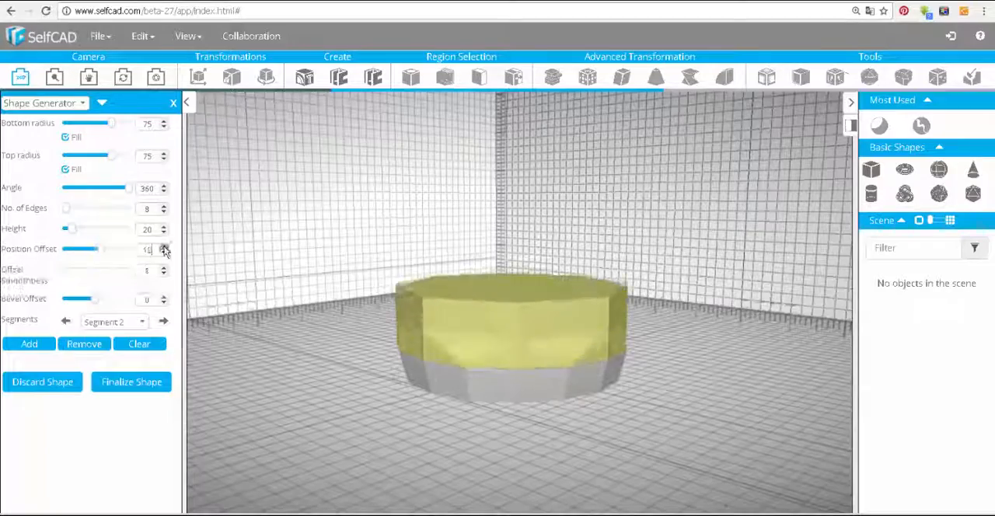
pyautogui.moveTo(327, 366); pyautogui.dragTo(296, 311)
# Set the second segment's bottom radius to 80 and its top radius to 83
pyautogui.click(165, 122)
pyautogui.click(165, 127)
pyautogui.scroll(3, 519, 303)
pyautogui.click(164, 154)
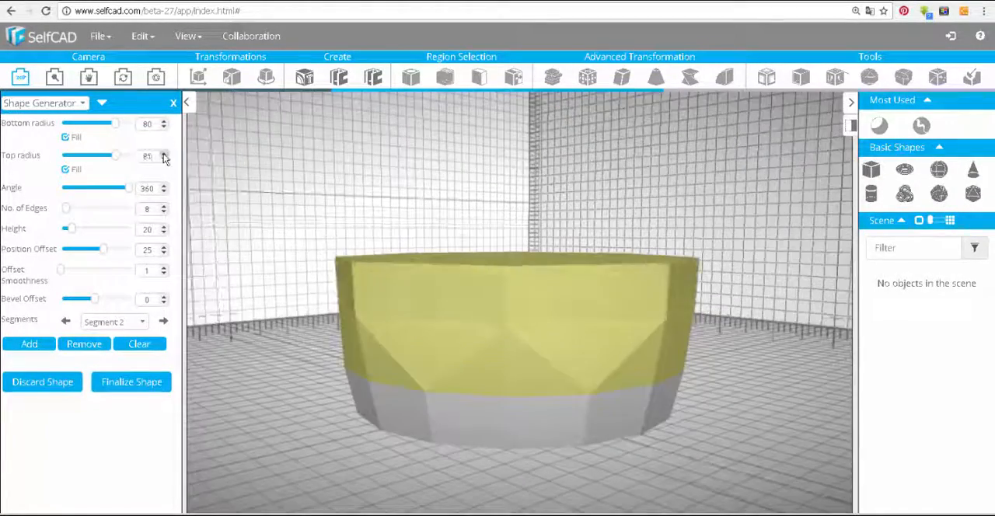
pyautogui.click(164, 160)
pyautogui.moveTo(497, 350)
pyautogui.mouseDown()
pyautogui.moveTo(497, 311)
pyautogui.moveTo(498, 338)
pyautogui.mouseUp()
# Set the second segment's height to 35 and increase its bottom radius to 81 and top radius to 85
pyautogui.click(164, 227)
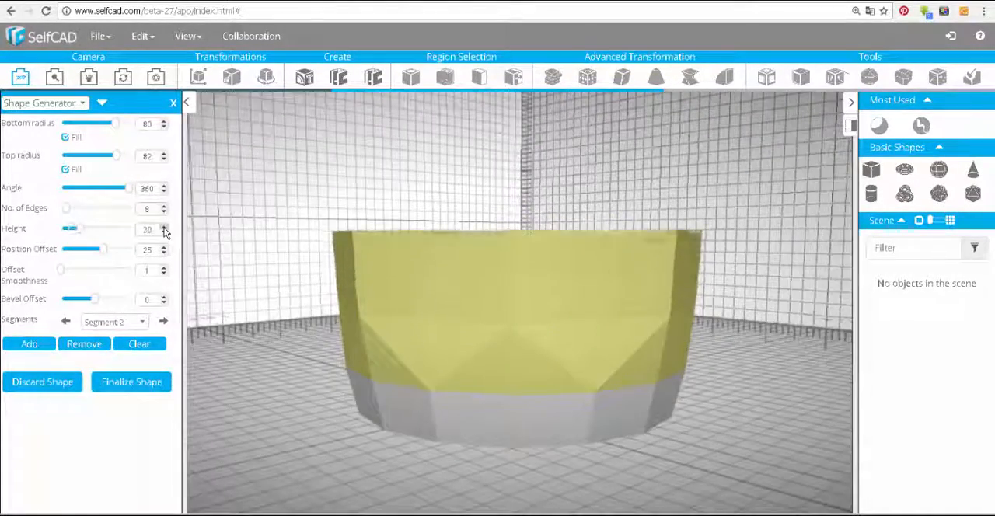
pyautogui.click(164, 227)
pyautogui.moveTo(334, 221); pyautogui.dragTo(366, 215)
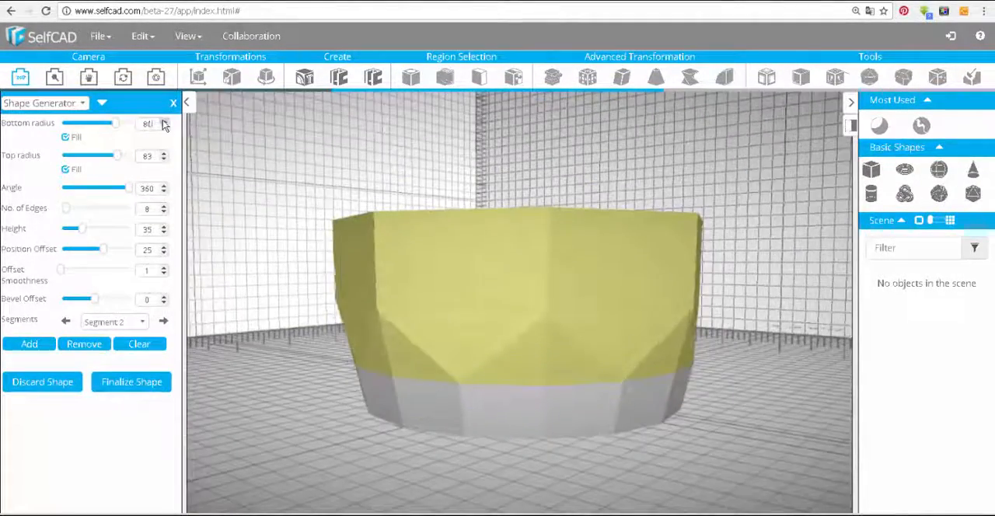
pyautogui.click(164, 122)
pyautogui.click(164, 154)
# Try an offset smoothness of 9 and a bevel offset of 1 with bevel level 4 and weight -1 on the second segment
pyautogui.moveTo(241, 241); pyautogui.dragTo(267, 302)
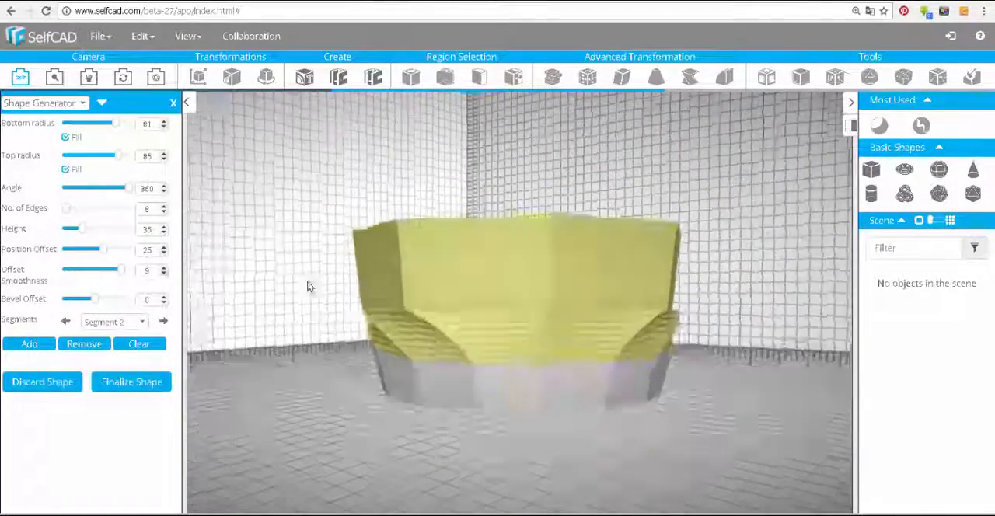
pyautogui.click(164, 297)
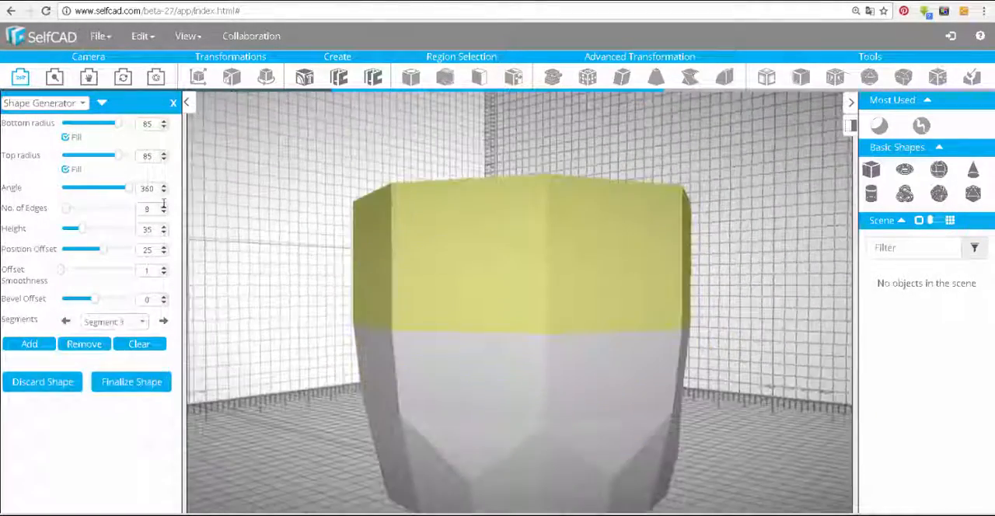
# Add a third segment with 32 edges, a bottom radius of 70 and a position offset of 50
pyautogui.click(164, 206)
pyautogui.moveTo(443, 256)
pyautogui.mouseDown()
pyautogui.moveTo(511, 253)
pyautogui.moveTo(439, 249)
pyautogui.mouseUp()
pyautogui.moveTo(118, 124); pyautogui.dragTo(121, 129)
pyautogui.moveTo(104, 250); pyautogui.dragTo(115, 254)
pyautogui.moveTo(120, 124); pyautogui.dragTo(108, 124)
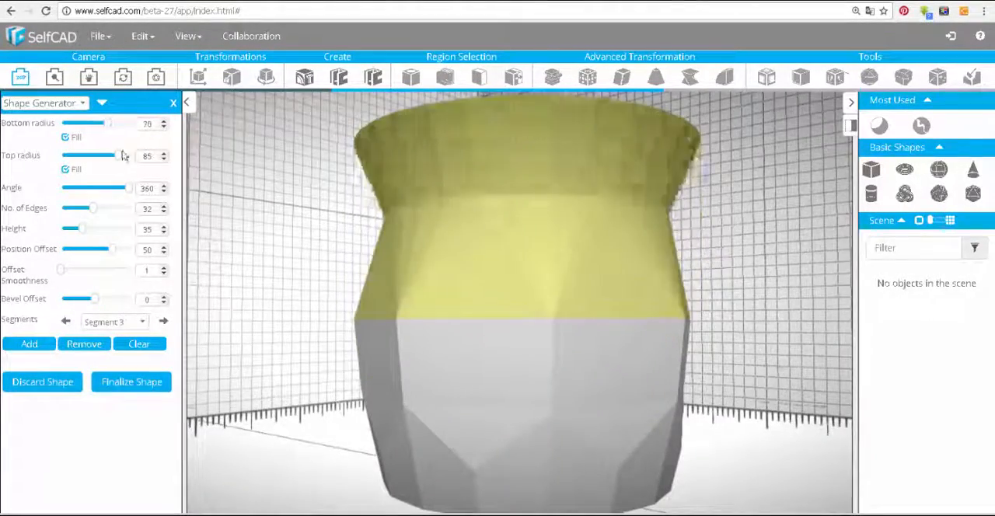
# Set the third segment's top radius to 51 and its position offset to 25
pyautogui.moveTo(121, 158); pyautogui.dragTo(97, 160)
pyautogui.scroll(-3, 342, 280)
pyautogui.moveTo(361, 279); pyautogui.dragTo(340, 261)
pyautogui.moveTo(108, 249); pyautogui.dragTo(102, 251)
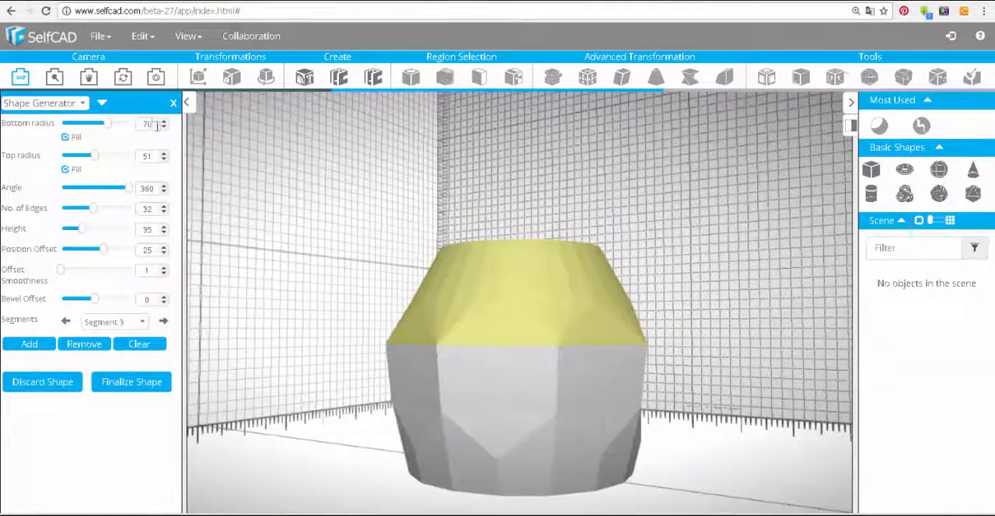
# Go back to the second segment, raise its top radius slightly and reduce its height
pyautogui.scroll(2, 296, 272)
pyautogui.click(67, 321)
pyautogui.click(164, 159)
pyautogui.click(164, 154)
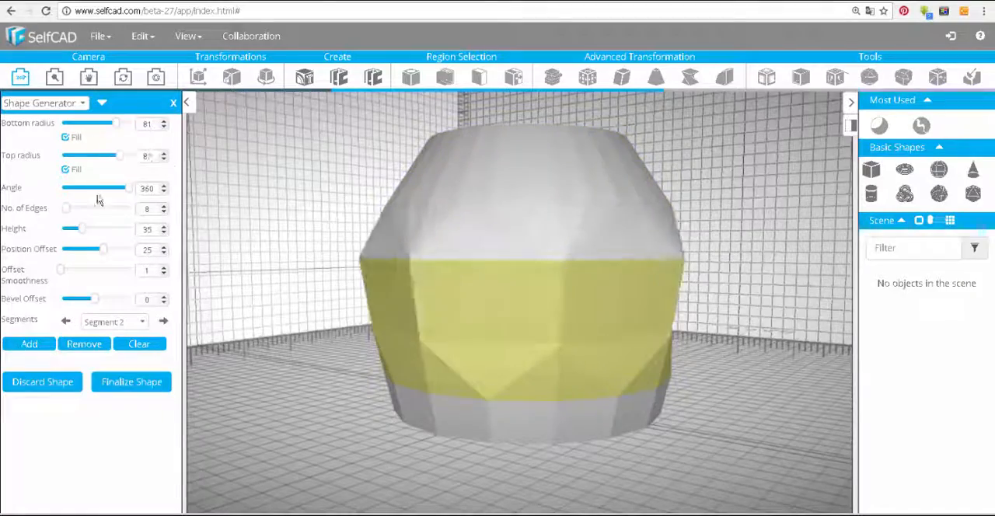
pyautogui.moveTo(82, 229); pyautogui.dragTo(75, 230)
pyautogui.moveTo(233, 257); pyautogui.dragTo(248, 246)
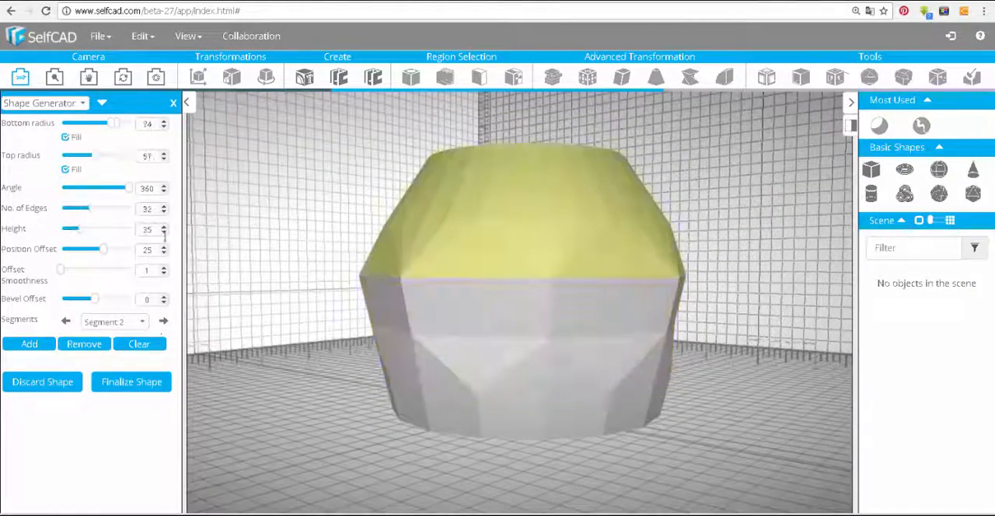
# Increase the third segment's bottom radius to 93 and lower its position offset
pyautogui.click(164, 120)
pyautogui.click(164, 121)
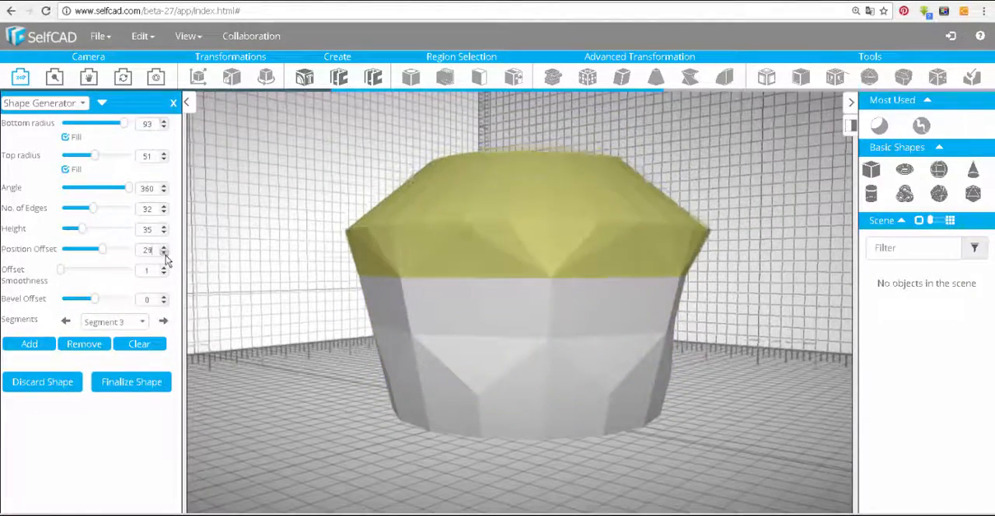
pyautogui.click(164, 128)
pyautogui.moveTo(311, 234); pyautogui.dragTo(360, 211)
# Reduce the bottom radii of the first and second segments and trim the first segment's top radius
pyautogui.click(66, 321)
pyautogui.click(65, 321)
pyautogui.click(164, 127)
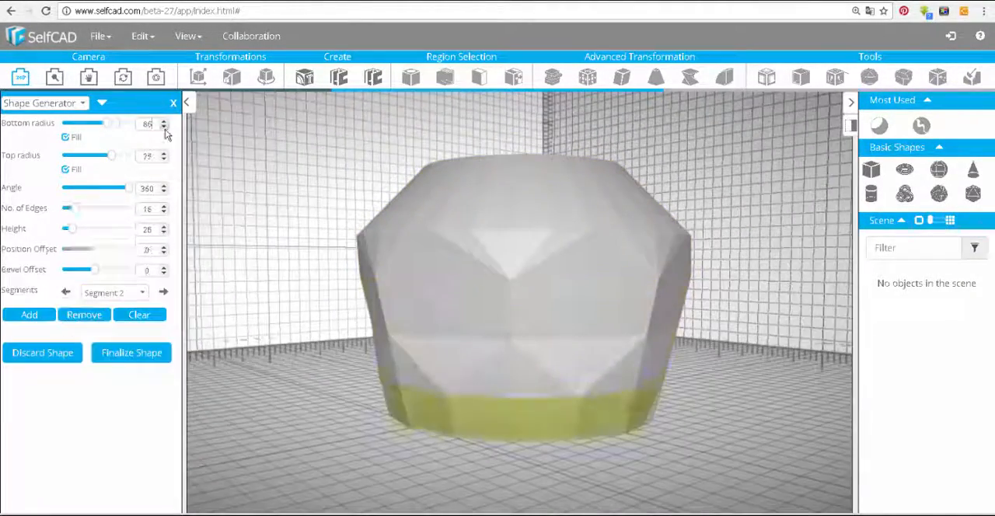
pyautogui.moveTo(296, 287); pyautogui.dragTo(308, 264)
pyautogui.click(164, 294)
pyautogui.click(164, 128)
pyautogui.click(65, 321)
pyautogui.click(164, 160)
pyautogui.click(164, 293)
# Set the third segment's height to 80 and give it a bevel offset of 1 with bevel level 4 and bevel weight 0
pyautogui.click(164, 322)
pyautogui.moveTo(256, 233); pyautogui.dragTo(233, 233)
pyautogui.click(164, 153)
pyautogui.moveTo(76, 230); pyautogui.dragTo(69, 229)
pyautogui.moveTo(248, 233); pyautogui.dragTo(260, 261)
pyautogui.click(164, 297)
pyautogui.moveTo(74, 232); pyautogui.dragTo(115, 230)
pyautogui.click(164, 317)
pyautogui.scroll(-2, 257, 234)
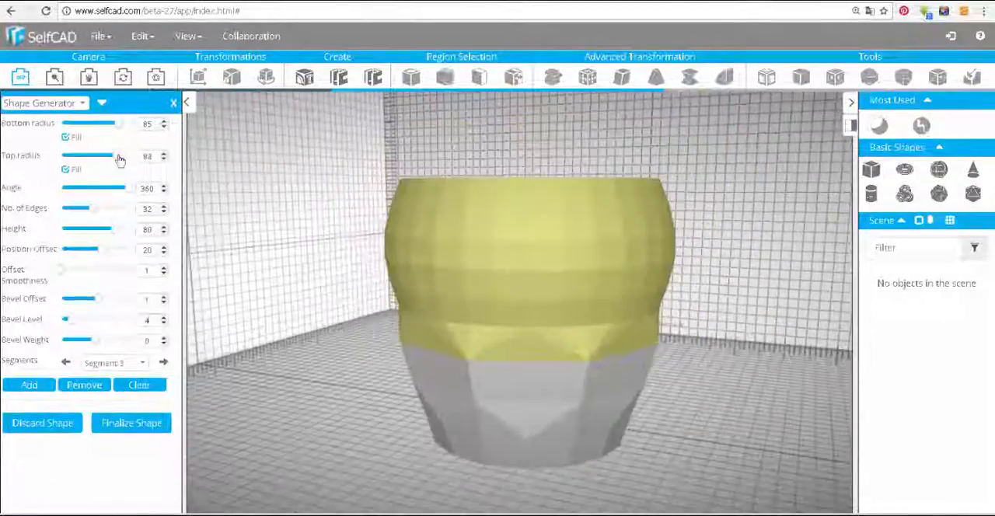
# Narrow the third segment's top radius to 51 and reduce its number of edges to 16
pyautogui.moveTo(119, 156); pyautogui.dragTo(95, 157)
pyautogui.moveTo(257, 226); pyautogui.dragTo(261, 249)
pyautogui.click(66, 362)
pyautogui.moveTo(95, 300)
pyautogui.mouseDown()
pyautogui.moveTo(75, 305)
pyautogui.moveTo(98, 301)
pyautogui.mouseUp()
pyautogui.click(164, 362)
pyautogui.moveTo(268, 268); pyautogui.dragTo(253, 253)
pyautogui.click(164, 212)
pyautogui.moveTo(334, 260); pyautogui.dragTo(292, 237)
# Review the lower segments and set the third segment's bevel level to 1 and bevel weight to -1
pyautogui.click(65, 363)
pyautogui.click(65, 319)
pyautogui.moveTo(266, 300); pyautogui.dragTo(280, 326)
pyautogui.click(164, 291)
pyautogui.click(164, 320)
pyautogui.moveTo(288, 257); pyautogui.dragTo(287, 276)
pyautogui.click(164, 323)
pyautogui.click(164, 343)
# Add a fourth segment with 32 edges and a height of 87
pyautogui.click(28, 385)
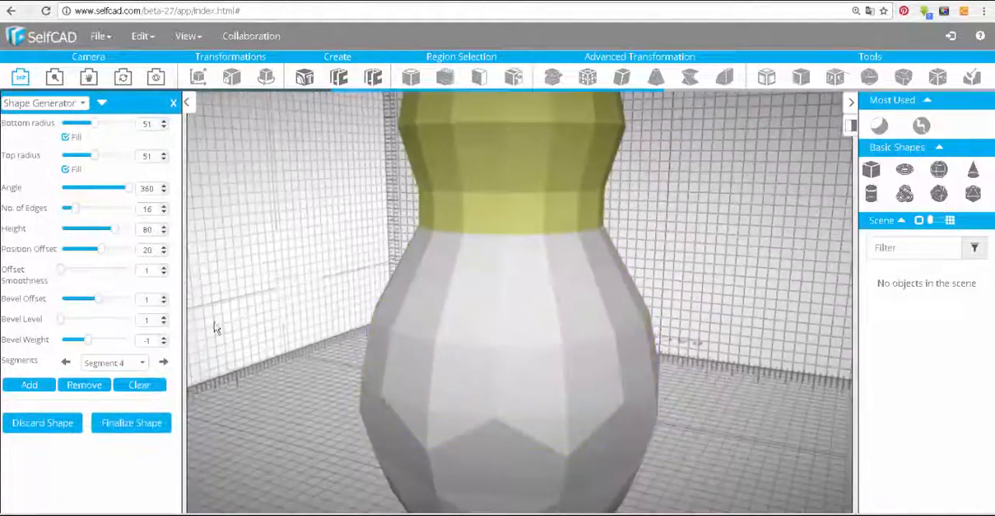
pyautogui.click(164, 206)
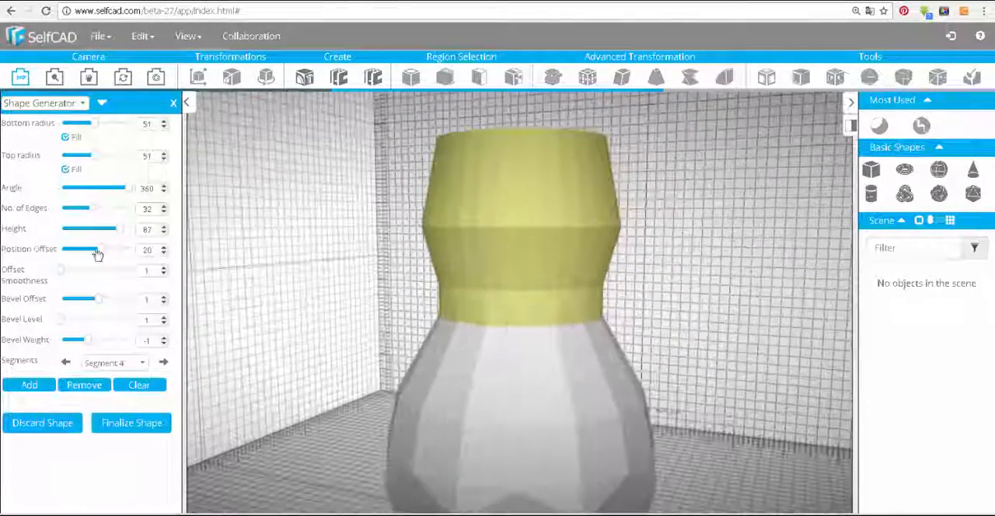
# Set the fourth segment's bevel level to 5 and bevel weight to 4, and widen its top radius to about 75
pyautogui.click(164, 317)
pyautogui.click(164, 317)
pyautogui.moveTo(95, 156); pyautogui.dragTo(118, 156)
pyautogui.moveTo(286, 234); pyautogui.dragTo(264, 241)
pyautogui.moveTo(118, 156); pyautogui.dragTo(111, 158)
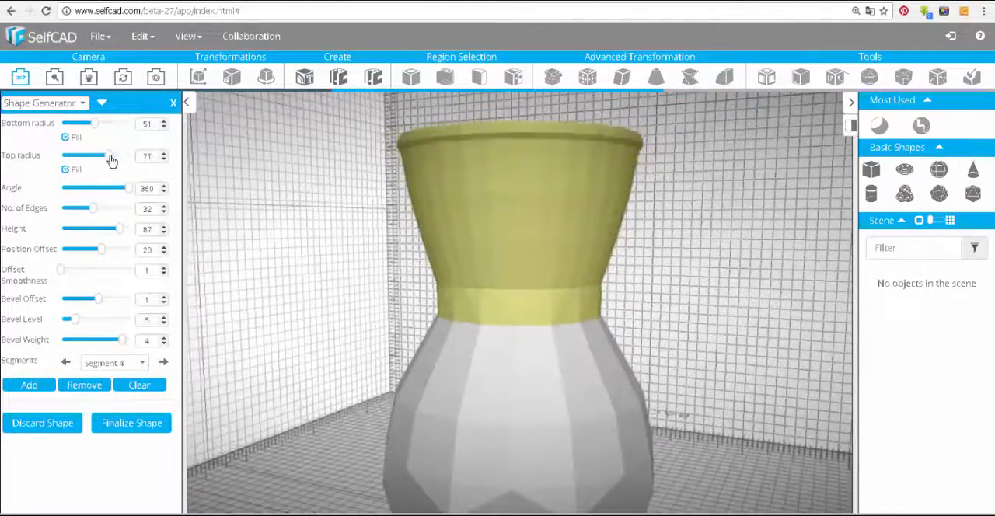
pyautogui.moveTo(253, 241)
pyautogui.mouseDown()
pyautogui.moveTo(256, 306)
pyautogui.moveTo(251, 253)
pyautogui.mouseUp()
# Set the fourth segment to height 69, bottom radius 46, top radius 70, 64 edges, bevel level 11 and bevel weight 3
pyautogui.moveTo(120, 230); pyautogui.dragTo(107, 232)
pyautogui.moveTo(105, 125); pyautogui.dragTo(91, 136)
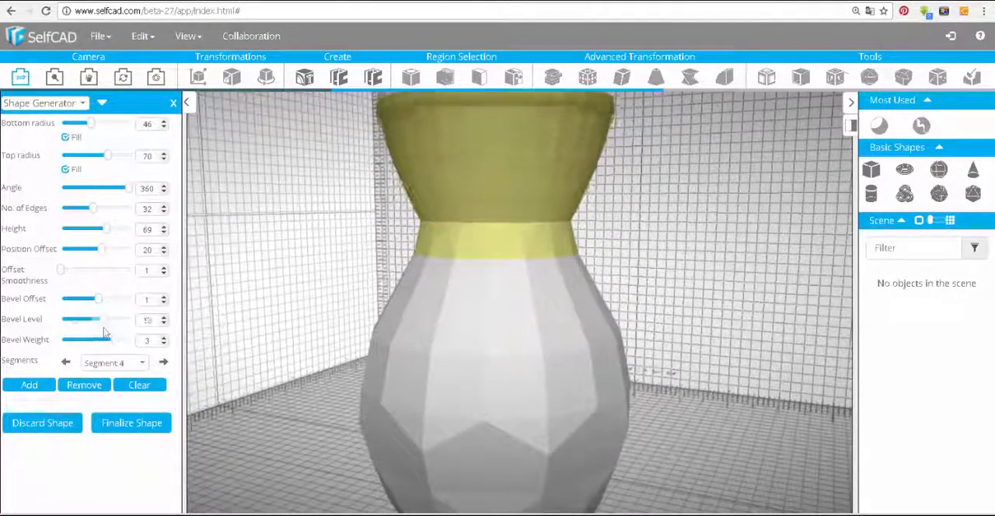
pyautogui.click(164, 211)
pyautogui.click(164, 207)
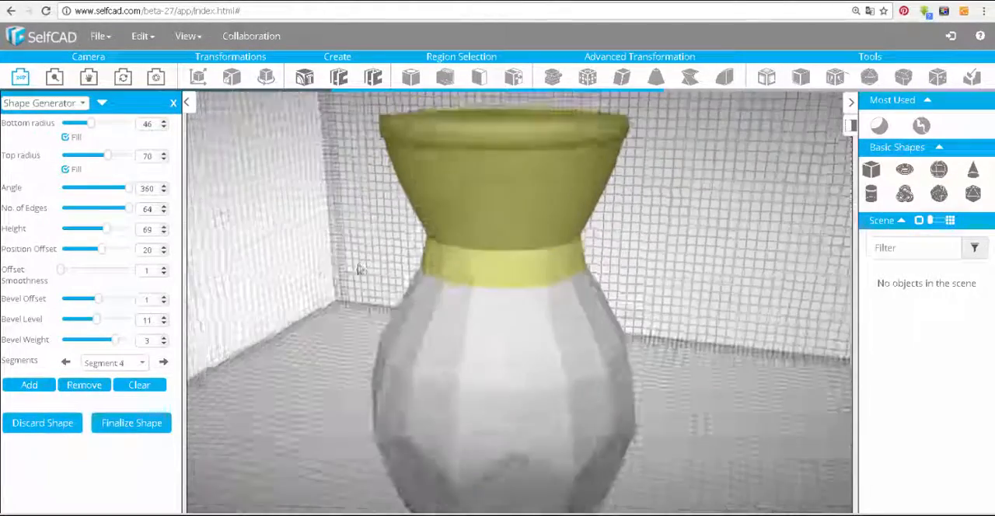
# Change the fourth segment to 32 edges, offset smoothness 2, bevel offset -1 and bevel weight -1 for a smooth flared neck
pyautogui.click(164, 211)
pyautogui.moveTo(99, 299); pyautogui.dragTo(92, 301)
pyautogui.moveTo(61, 270); pyautogui.dragTo(68, 270)
pyautogui.moveTo(116, 341); pyautogui.dragTo(111, 343)
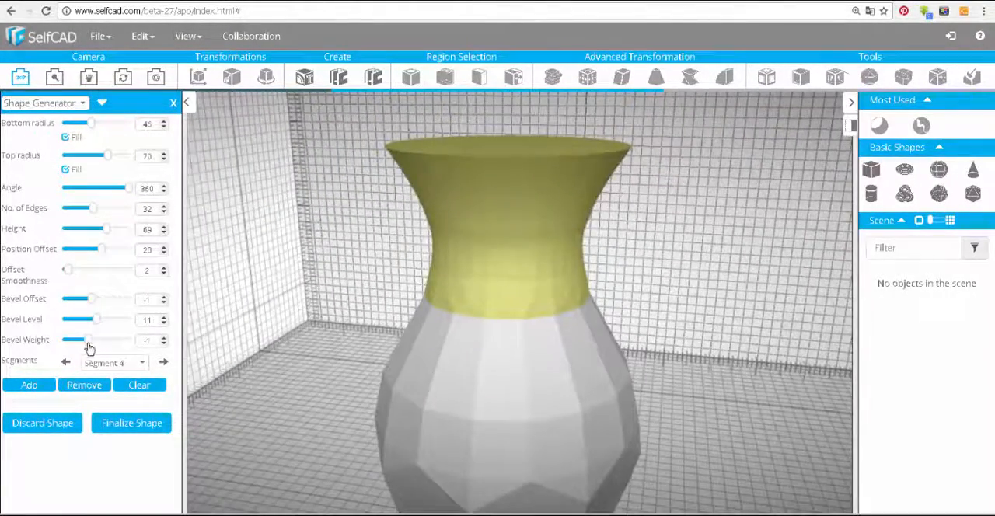
# Set the fourth segment's top radius to 61 and its position offset to 11
pyautogui.moveTo(108, 156); pyautogui.dragTo(117, 155)
pyautogui.click(164, 253)
pyautogui.scroll(-3, 498, 311)
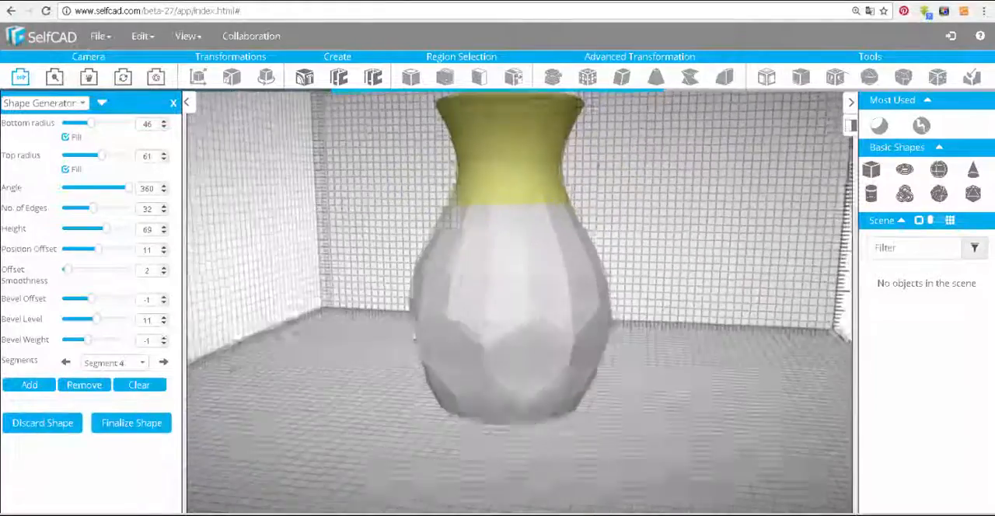
# Add a fifth segment as a thin rim with 16 edges, a height of 5 and a bevel offset of 0
pyautogui.click(28, 385)
pyautogui.scroll(1, 497, 311)
pyautogui.moveTo(153, 250); pyautogui.dragTo(61, 229)
pyautogui.write('0')
pyautogui.click(164, 274)
pyautogui.click(164, 212)
pyautogui.click(164, 248)
pyautogui.click(164, 232)
# Set the rim segment's offset smoothness to 1 and its position offset to 5
pyautogui.scroll(3, 497, 296)
pyautogui.moveTo(389, 257); pyautogui.dragTo(287, 256)
pyautogui.click(164, 274)
pyautogui.click(164, 254)
pyautogui.click(164, 254)
pyautogui.scroll(-3, 389, 272)
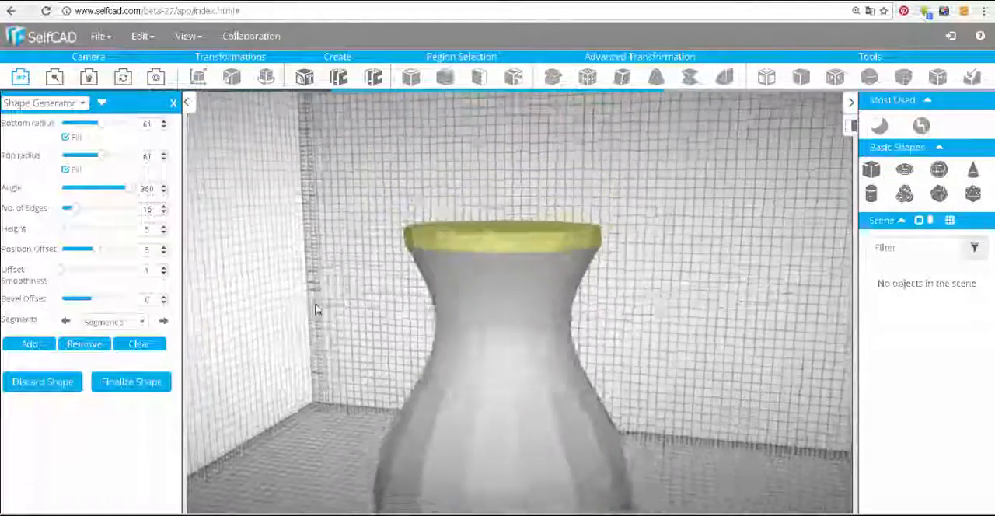
# Finalize the vase shape and reset the camera to its default view
pyautogui.moveTo(373, 257); pyautogui.dragTo(381, 303)
pyautogui.click(132, 385)
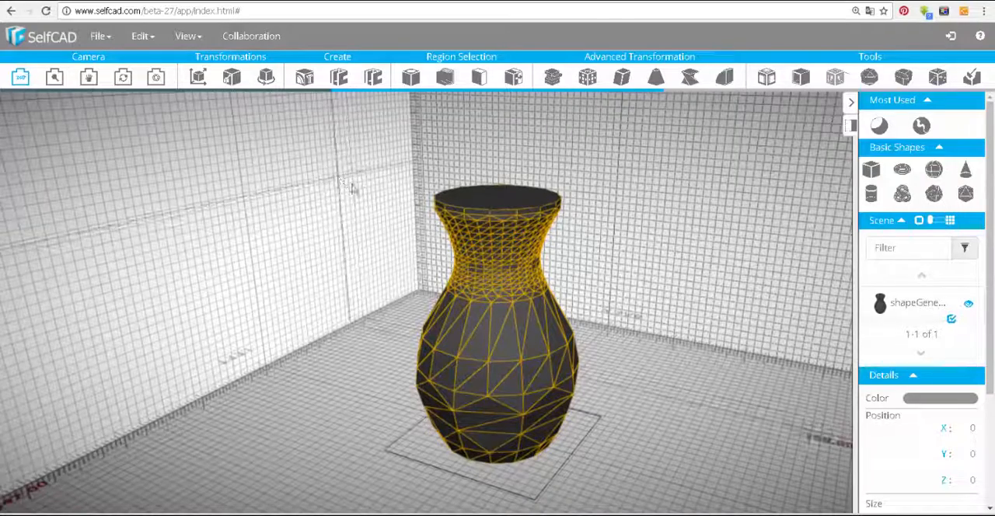
pyautogui.click(157, 78)
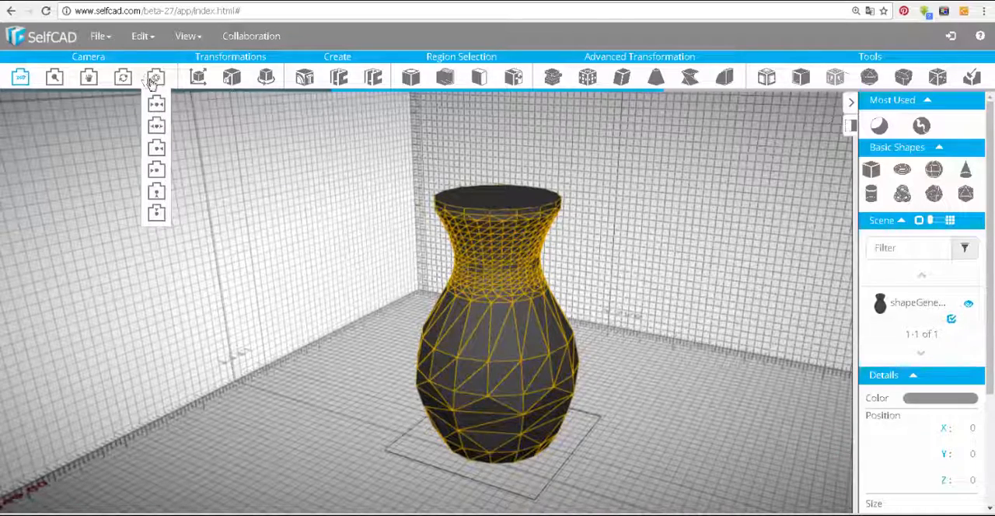
pyautogui.click(122, 79)
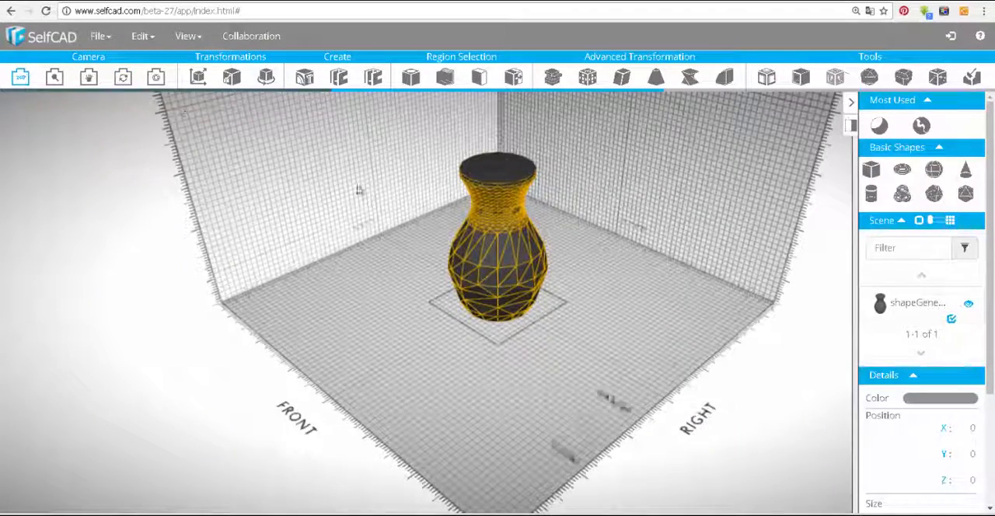
# Taper the vase slightly with the Top origin and again with the origin set to Middle
pyautogui.click(656, 77)
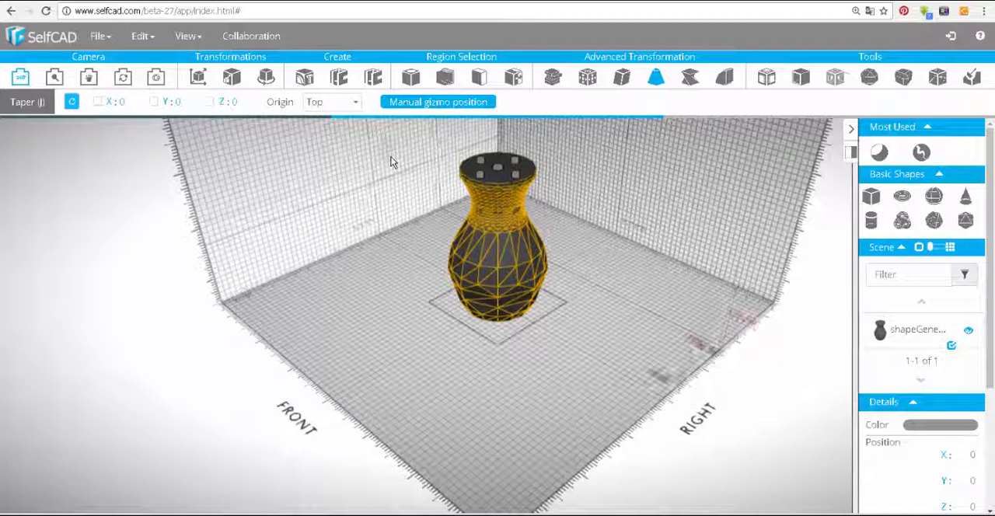
pyautogui.moveTo(500, 171); pyautogui.dragTo(536, 149)
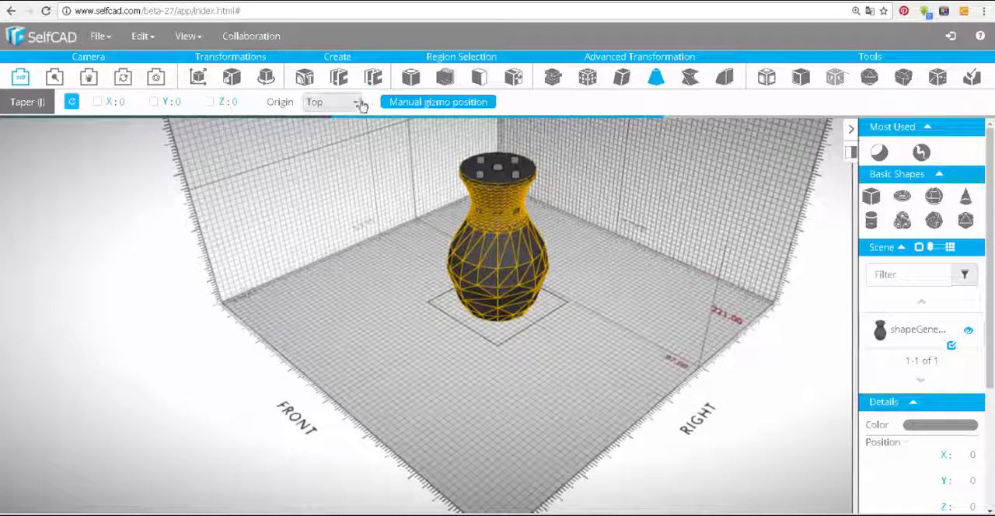
pyautogui.click(353, 106)
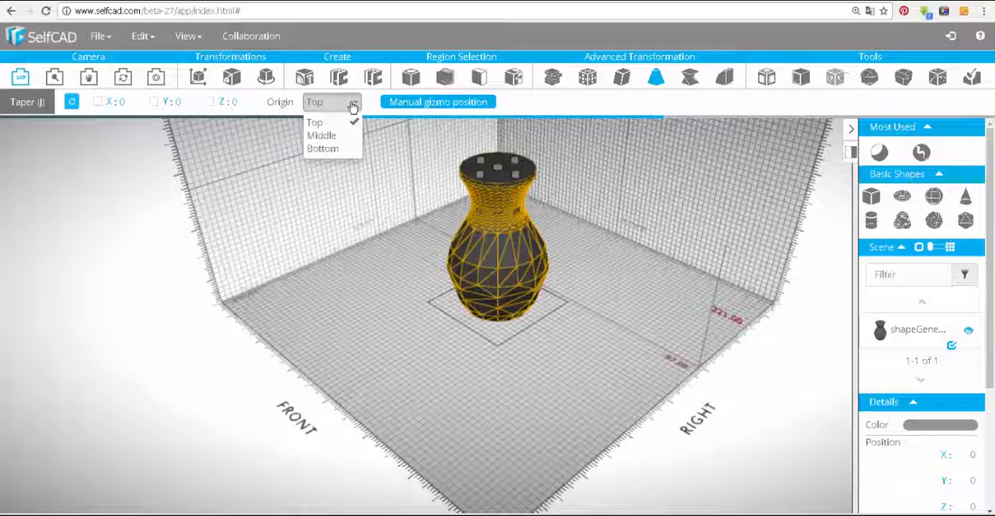
pyautogui.click(325, 136)
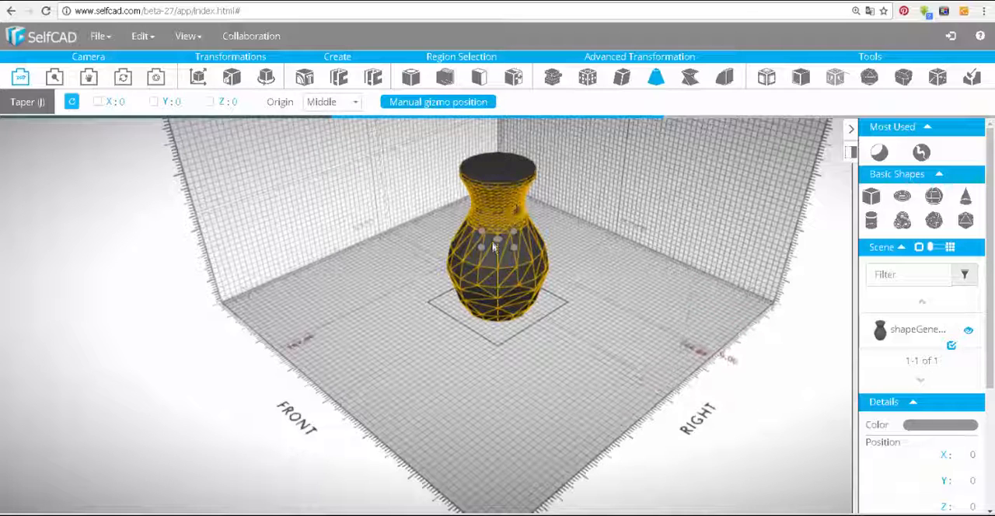
pyautogui.moveTo(498, 242)
pyautogui.mouseDown()
pyautogui.moveTo(509, 251)
pyautogui.moveTo(499, 262)
pyautogui.moveTo(493, 250)
pyautogui.moveTo(458, 258)
pyautogui.moveTo(514, 238)
pyautogui.mouseUp()
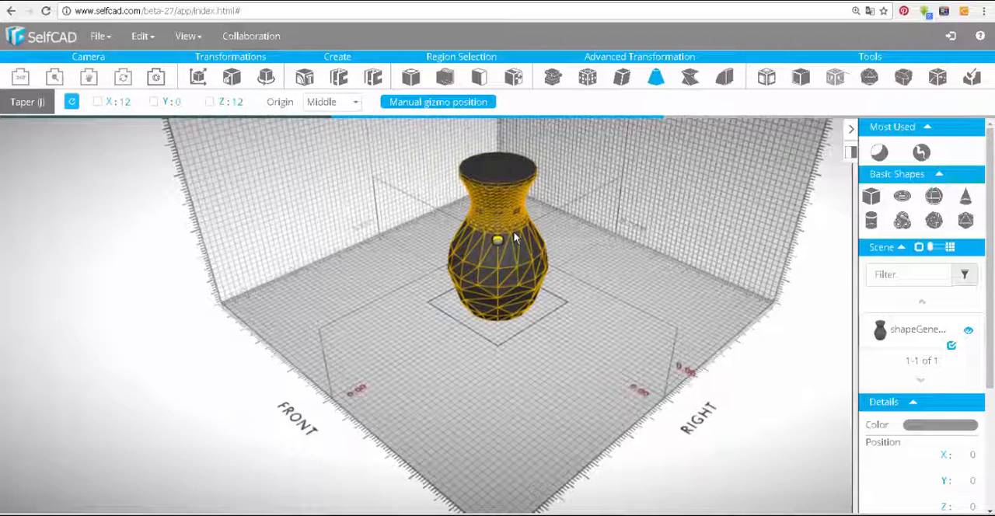
# Twist the vase about its vertical axis with the Middle origin
pyautogui.click(684, 79)
pyautogui.moveTo(440, 235); pyautogui.dragTo(550, 207)
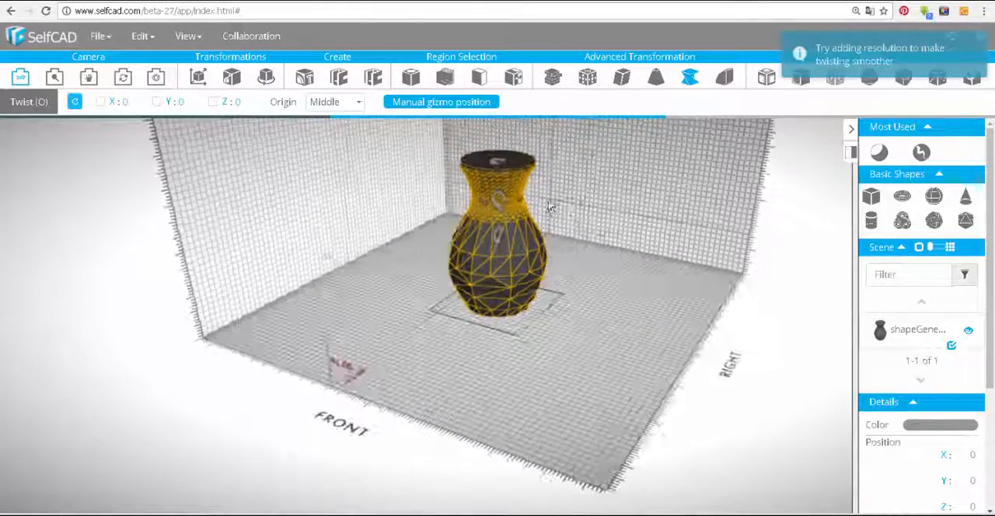
pyautogui.moveTo(551, 207); pyautogui.dragTo(505, 287, button='right')
pyautogui.scroll(3, 504, 287)
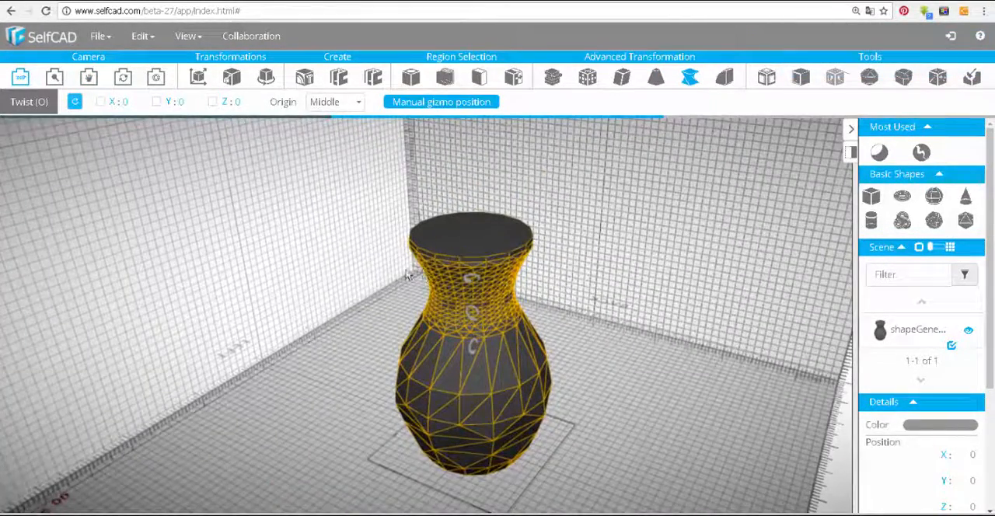
pyautogui.moveTo(407, 274)
pyautogui.mouseDown()
pyautogui.moveTo(462, 315)
pyautogui.moveTo(385, 264)
pyautogui.moveTo(374, 268)
pyautogui.moveTo(403, 229)
pyautogui.moveTo(428, 216)
pyautogui.moveTo(515, 204)
pyautogui.mouseUp()
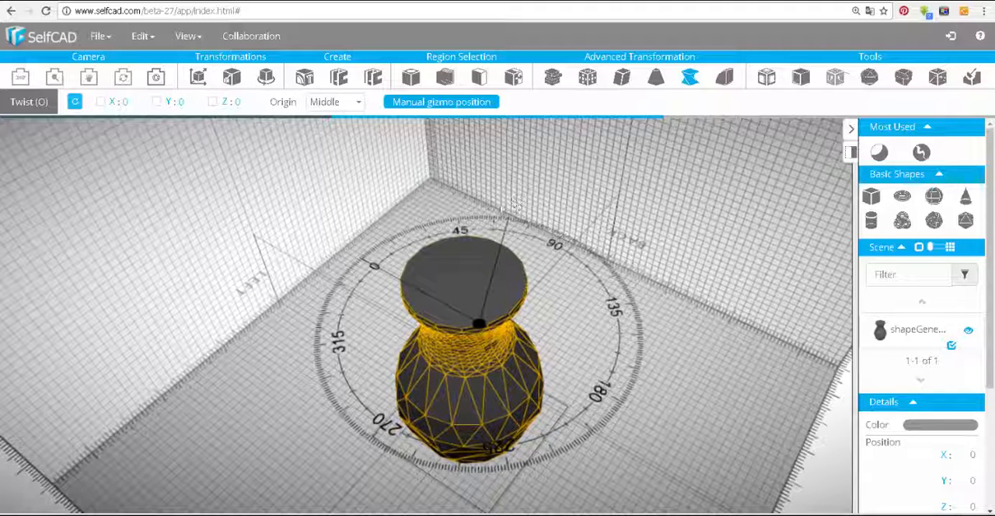
pyautogui.moveTo(327, 349); pyautogui.dragTo(273, 427)
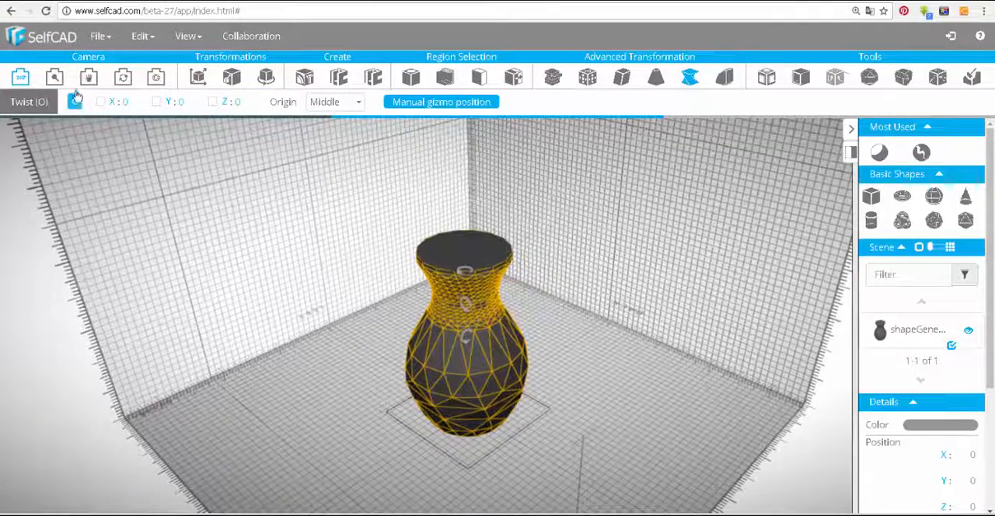
# Download the vase as an STL file
pyautogui.click(99, 35)
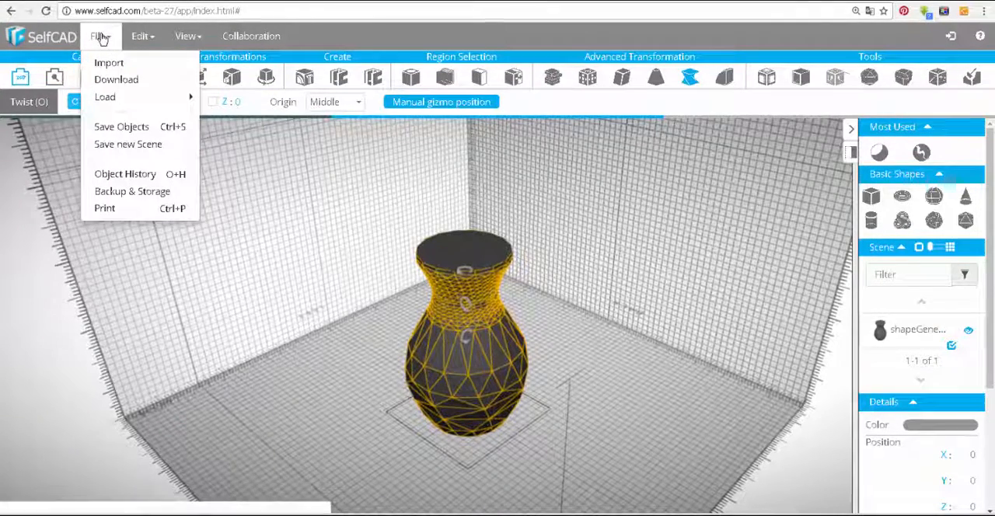
pyautogui.click(117, 80)
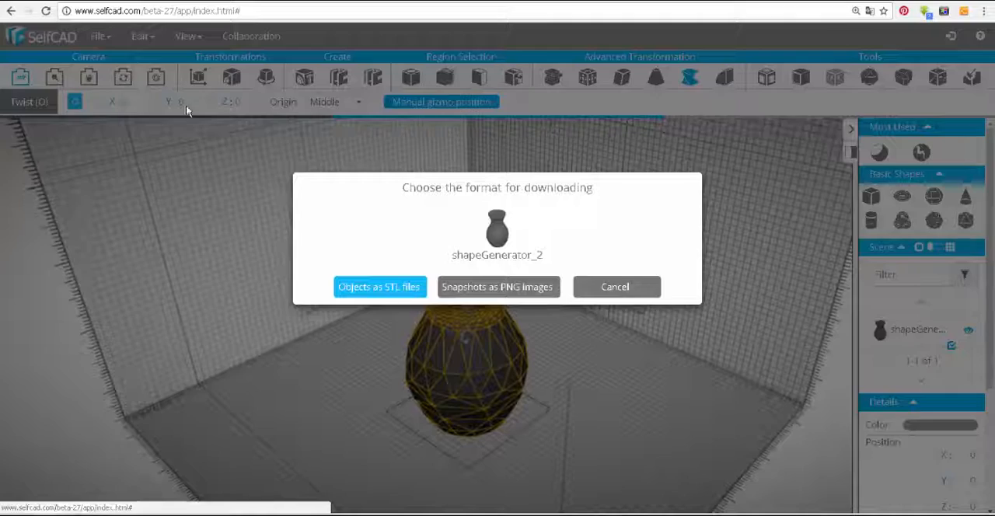
pyautogui.click(382, 287)
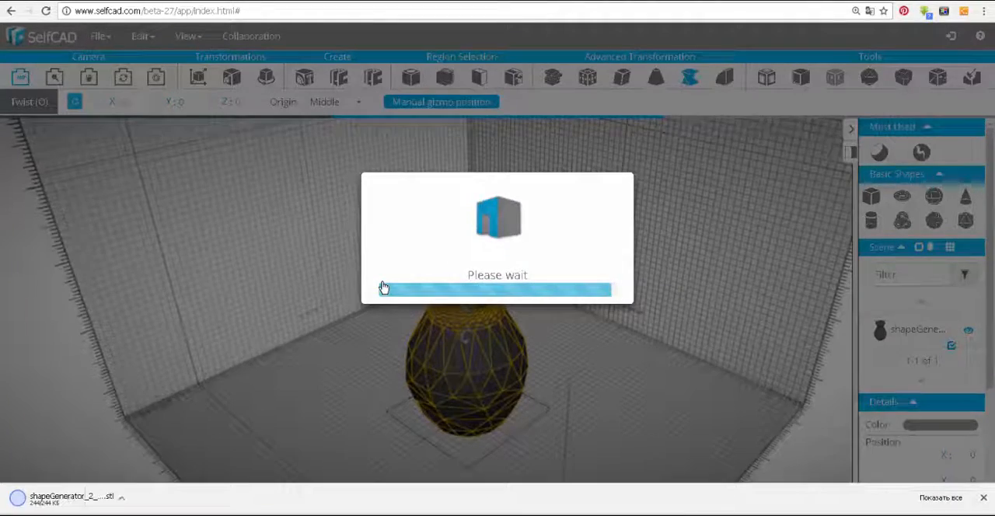